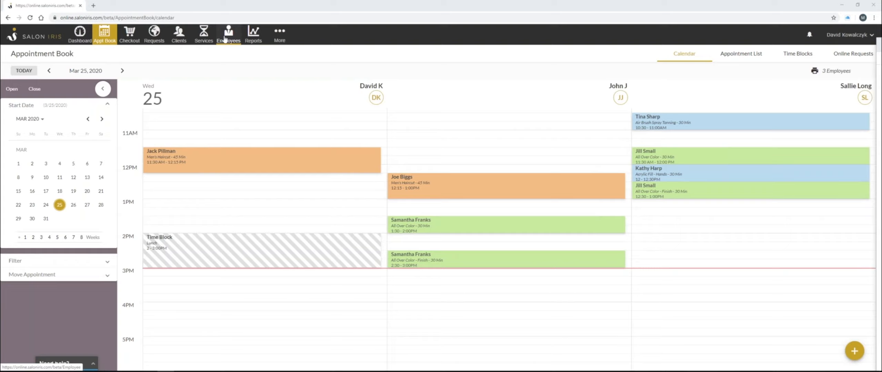
Open the first employee's record from the Employees list and switch to its Employment Setup section
{"action": "left_click", "coordinate": [225, 39]}
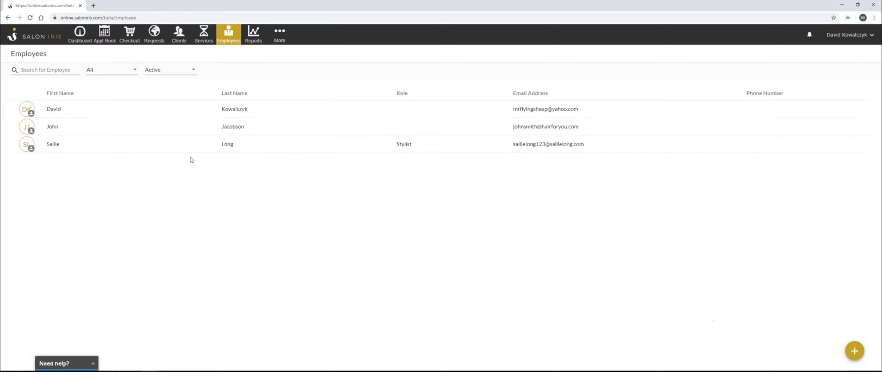
{"action": "left_click", "coordinate": [132, 112]}
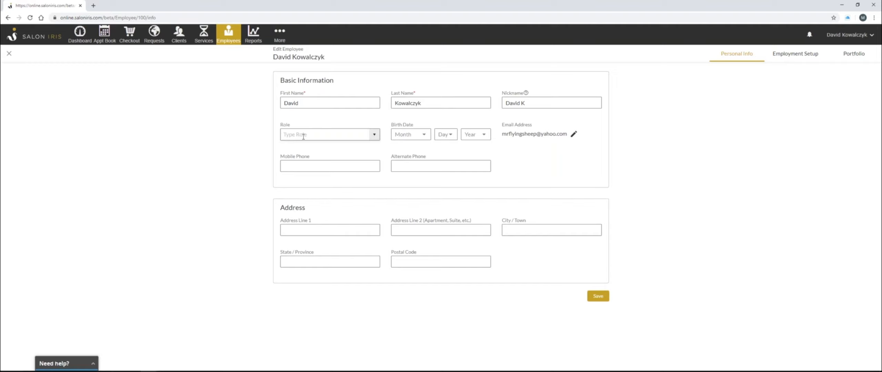
{"action": "left_click", "coordinate": [801, 60]}
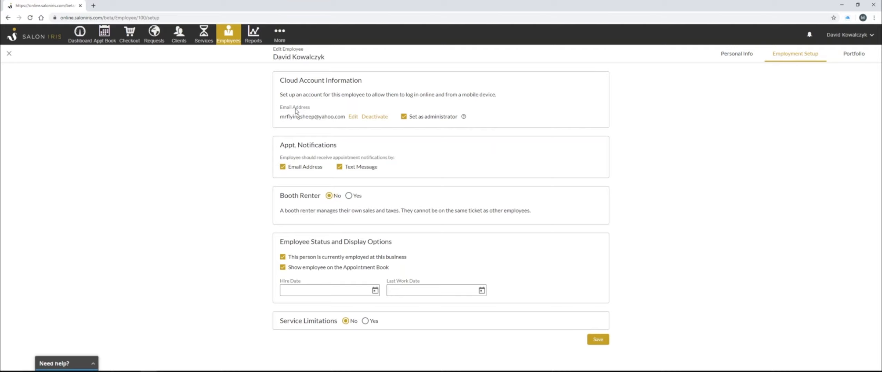
Review the cloud account, booth renter and employee status and display settings
{"action": "left_click_drag", "start_coordinate": [281, 117], "coordinate": [346, 117]}
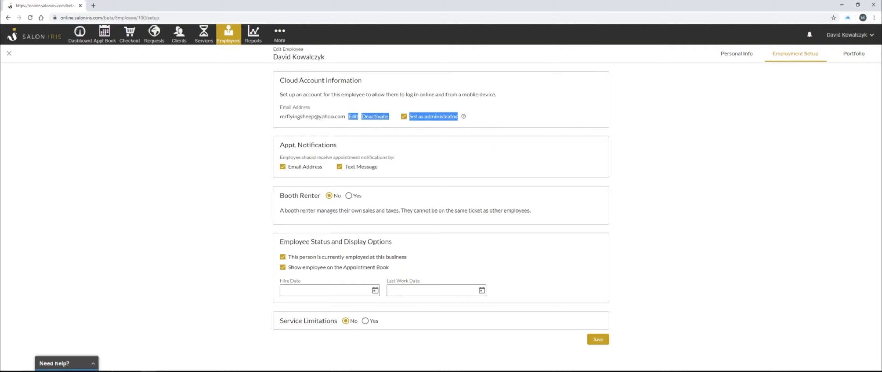
{"action": "left_click", "coordinate": [323, 119]}
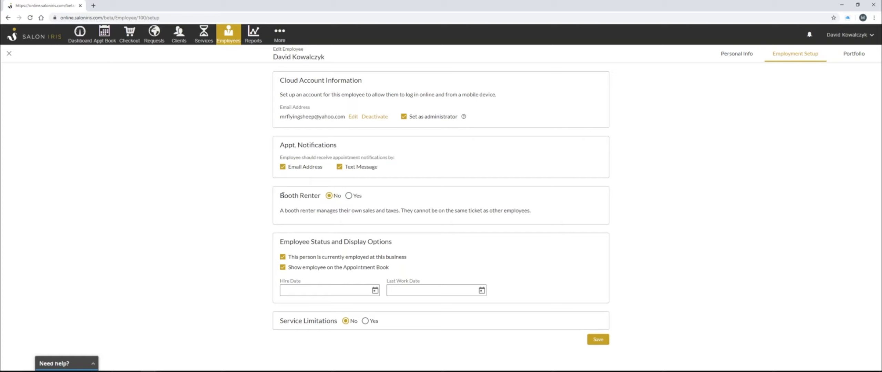
{"action": "left_click_drag", "start_coordinate": [282, 194], "coordinate": [311, 195]}
{"action": "left_click", "coordinate": [315, 195]}
{"action": "left_click_drag", "start_coordinate": [280, 242], "coordinate": [392, 242]}
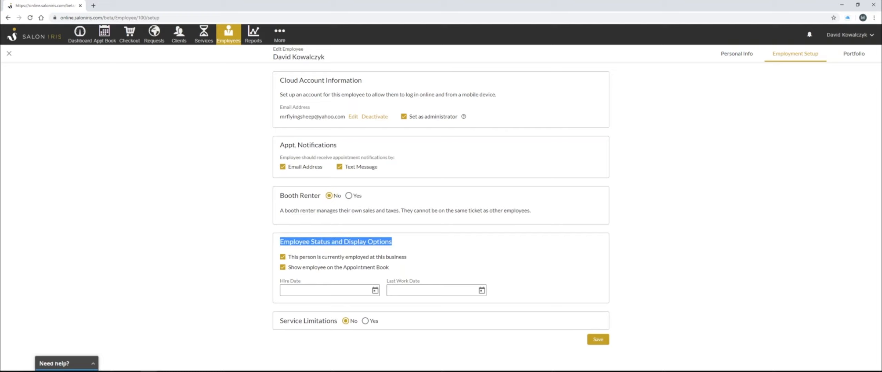
{"action": "left_click", "coordinate": [300, 251]}
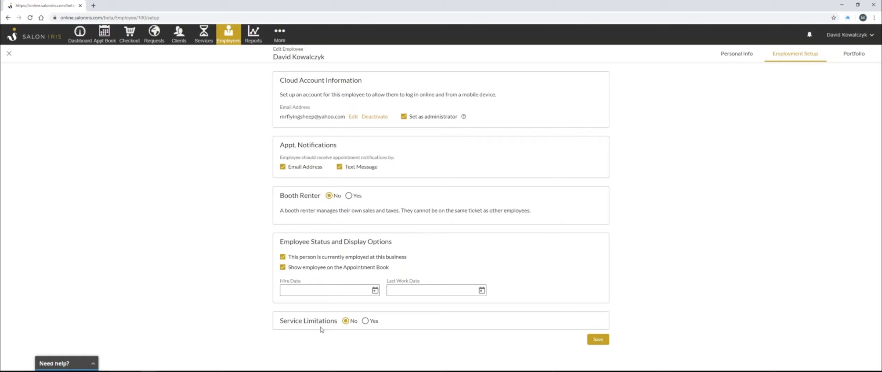
Turn on service limitations for the employee and browse the list of service categories
{"action": "left_click", "coordinate": [365, 322]}
{"action": "scroll", "coordinate": [402, 306], "scroll_direction": "down", "scroll_amount": 4}
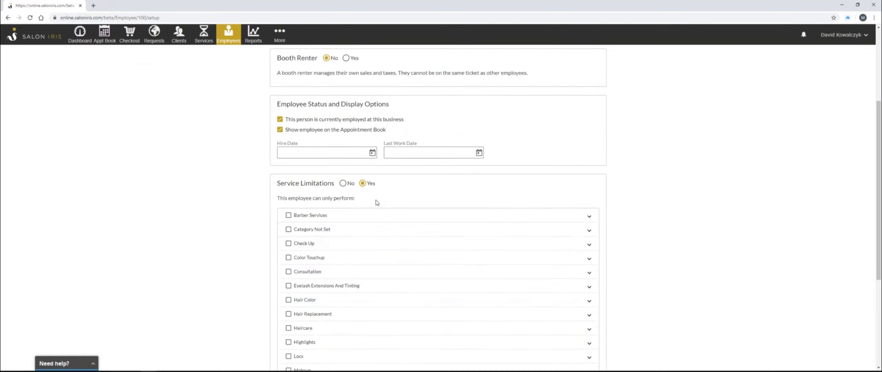
{"action": "scroll", "coordinate": [377, 203], "scroll_direction": "down", "scroll_amount": 1}
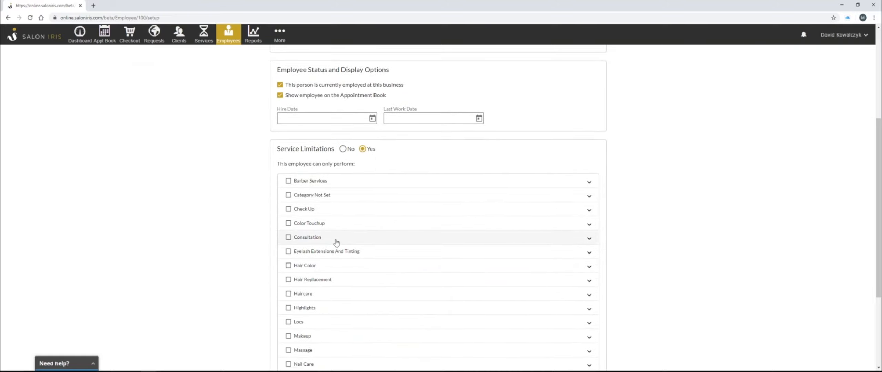
{"action": "scroll", "coordinate": [348, 223], "scroll_direction": "down", "scroll_amount": 3}
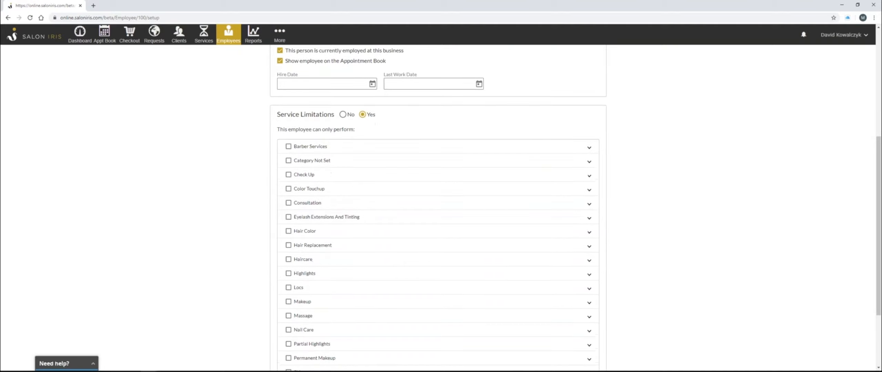
{"action": "scroll", "coordinate": [360, 227], "scroll_direction": "down", "scroll_amount": 1}
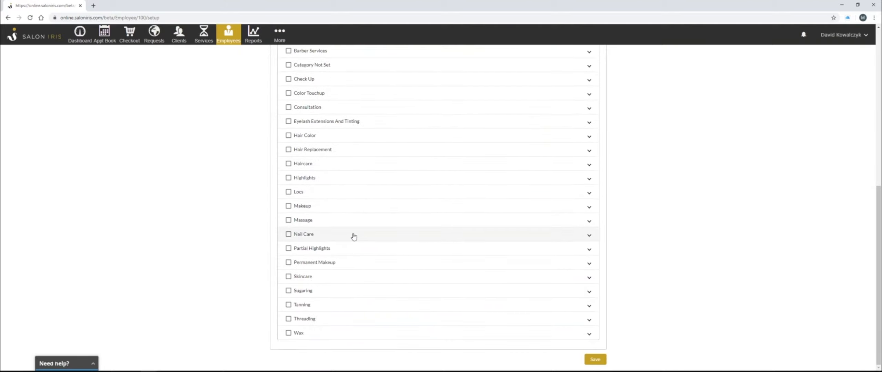
{"action": "scroll", "coordinate": [351, 228], "scroll_direction": "up", "scroll_amount": 4}
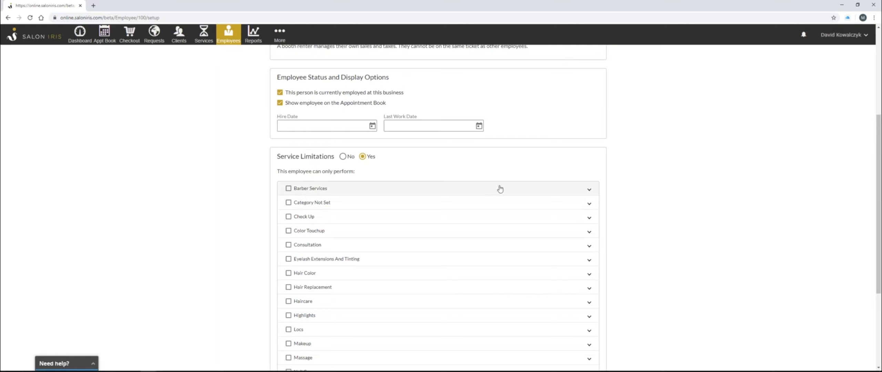
{"action": "scroll", "coordinate": [303, 180], "scroll_direction": "up", "scroll_amount": 1}
{"action": "scroll", "coordinate": [310, 224], "scroll_direction": "up", "scroll_amount": 1}
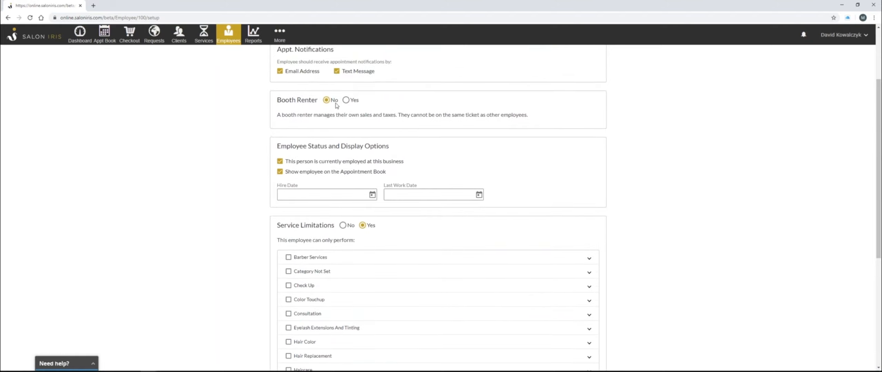
{"action": "scroll", "coordinate": [310, 241], "scroll_direction": "down", "scroll_amount": 1}
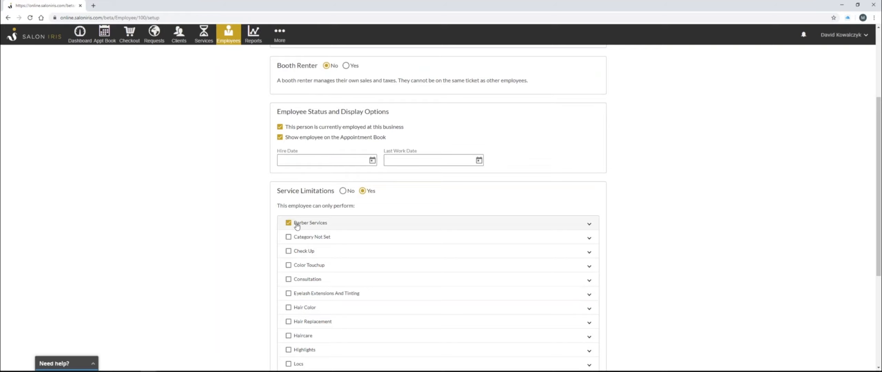
Expand the Barber Services category, then set service limitations back to No
{"action": "left_click", "coordinate": [587, 226]}
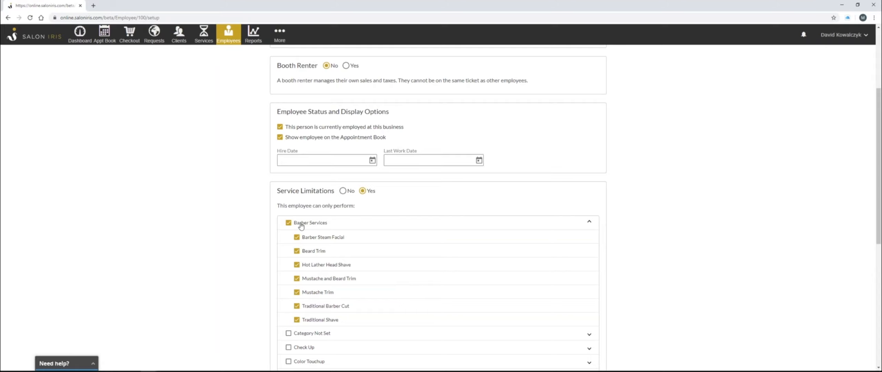
{"action": "scroll", "coordinate": [412, 224], "scroll_direction": "down", "scroll_amount": 2}
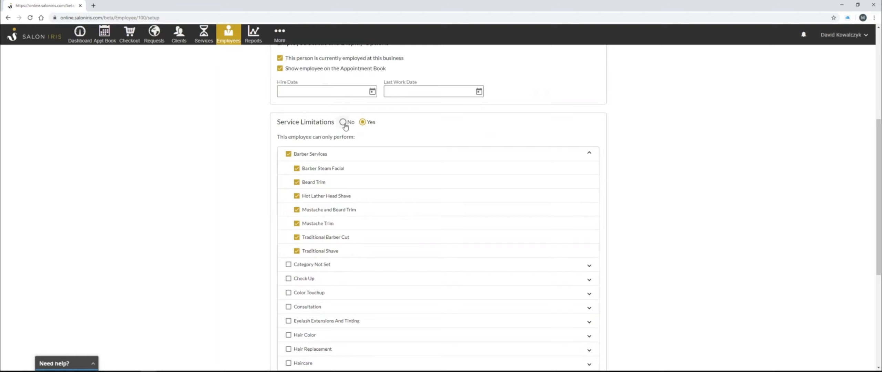
{"action": "left_click", "coordinate": [343, 122]}
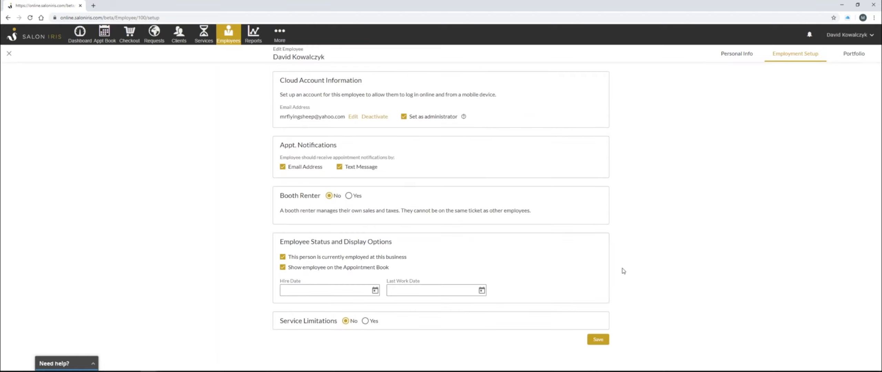
Delete the only photo from the employee's Portfolio
{"action": "left_click", "coordinate": [860, 56]}
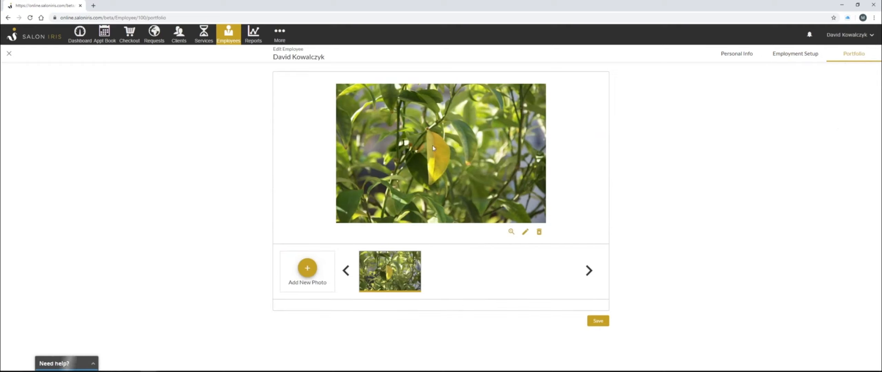
{"action": "left_click", "coordinate": [539, 232]}
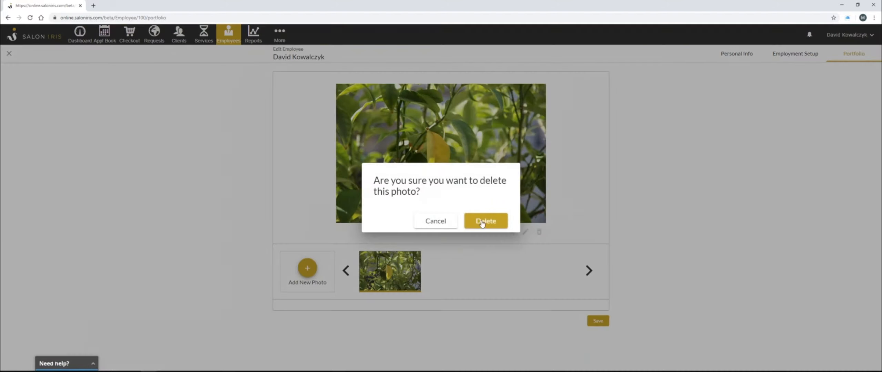
{"action": "left_click", "coordinate": [484, 221]}
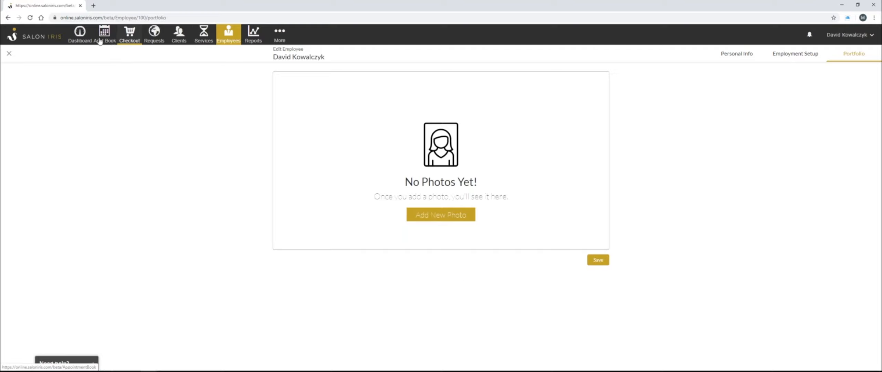
Open the staff Schedule and mark the top employee as not working on Sunday, March 22, with reason Off Day
{"action": "left_click", "coordinate": [279, 38]}
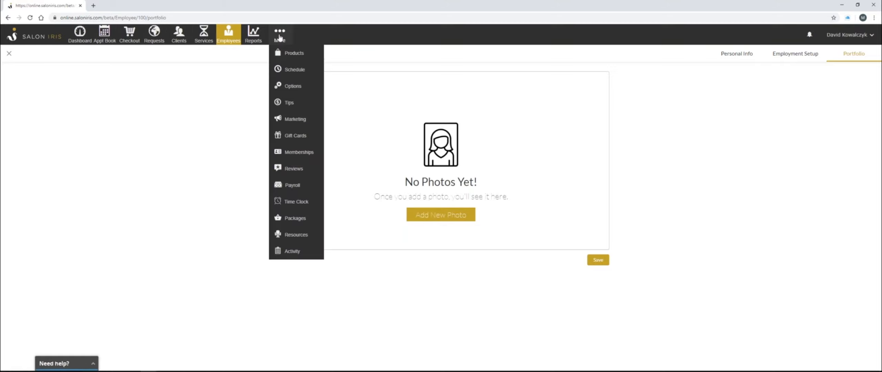
{"action": "left_click", "coordinate": [293, 71]}
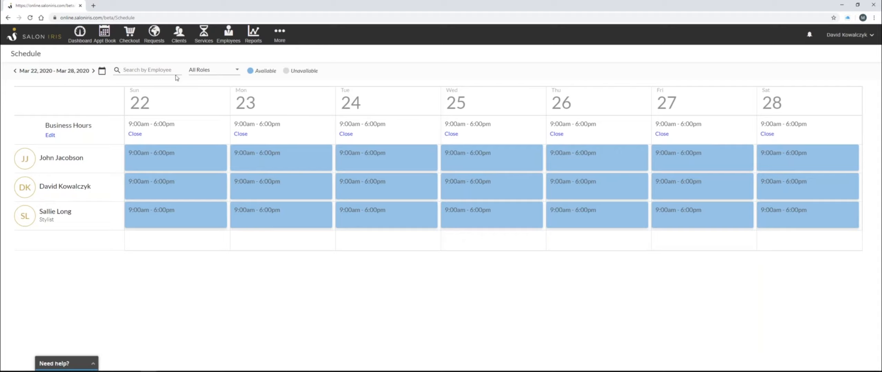
{"action": "left_click", "coordinate": [185, 162]}
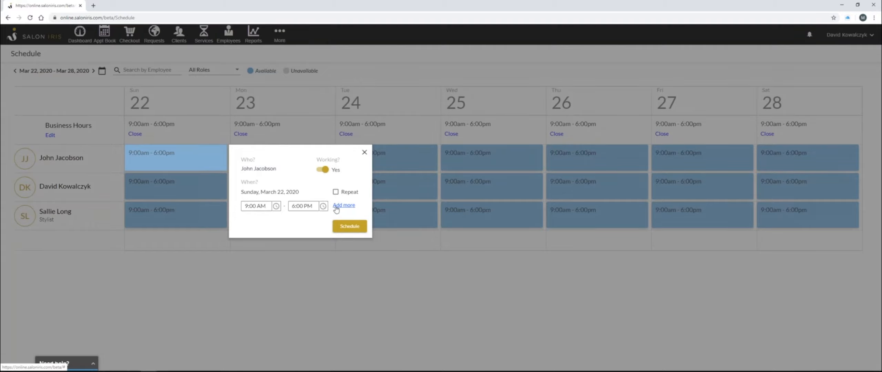
{"action": "left_click", "coordinate": [323, 169]}
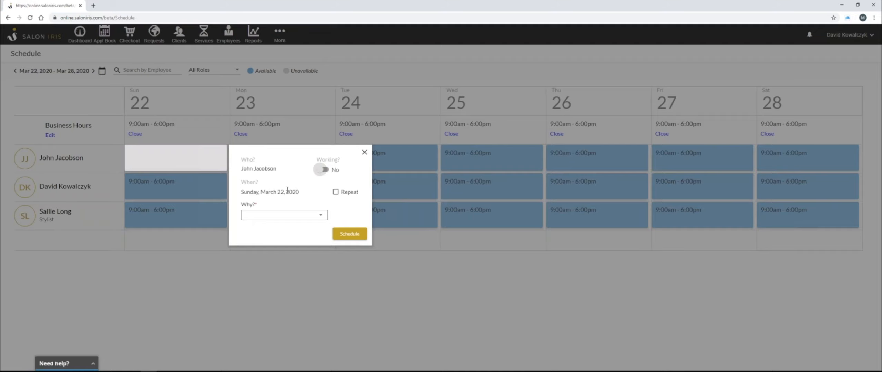
{"action": "left_click", "coordinate": [320, 217]}
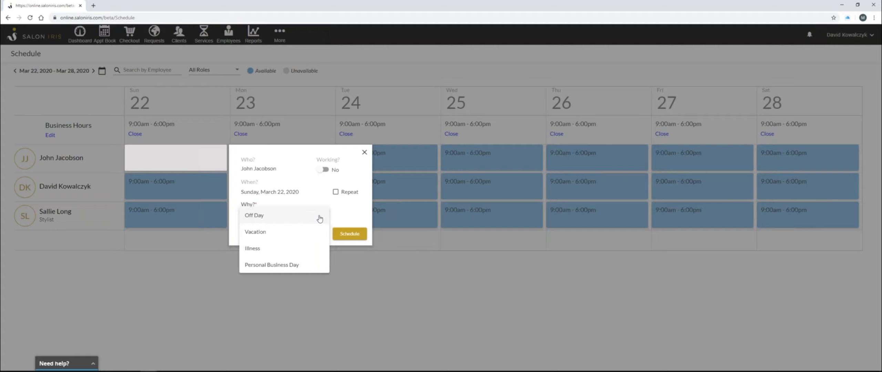
{"action": "left_click", "coordinate": [259, 219]}
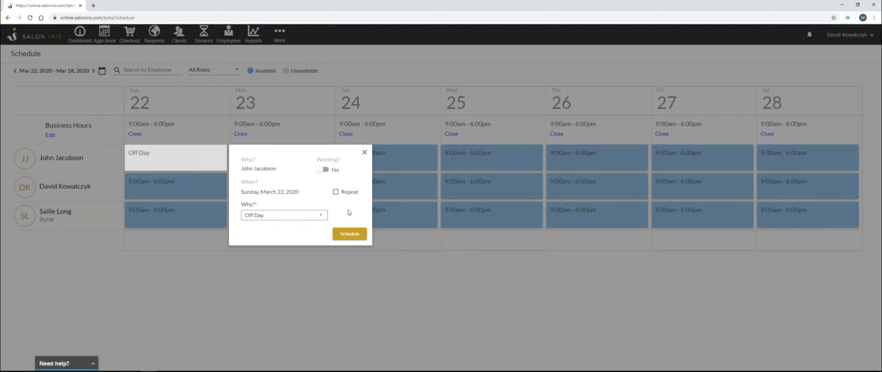
Repeat the off day every 1 week on Sunday and Monday, ending January 1st, 2021, and schedule it
{"action": "left_click", "coordinate": [336, 193]}
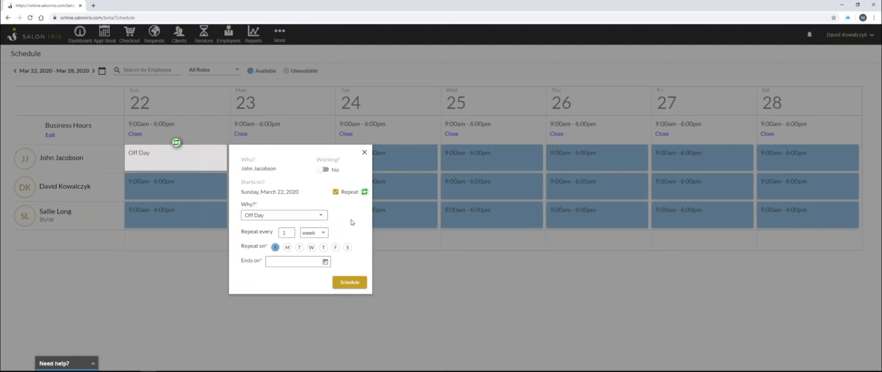
{"action": "left_click", "coordinate": [287, 248]}
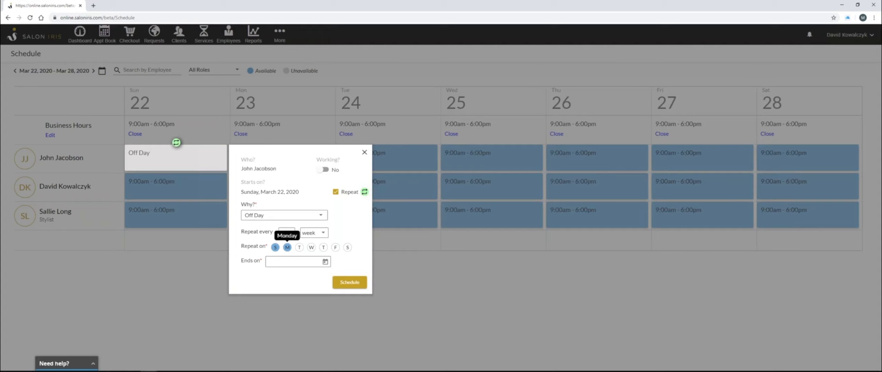
{"action": "left_click", "coordinate": [325, 262]}
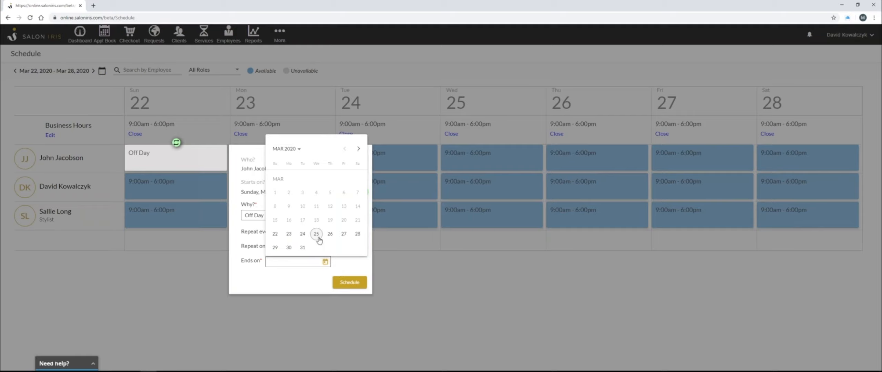
{"action": "left_click", "coordinate": [359, 149]}
{"action": "left_click", "coordinate": [293, 149]}
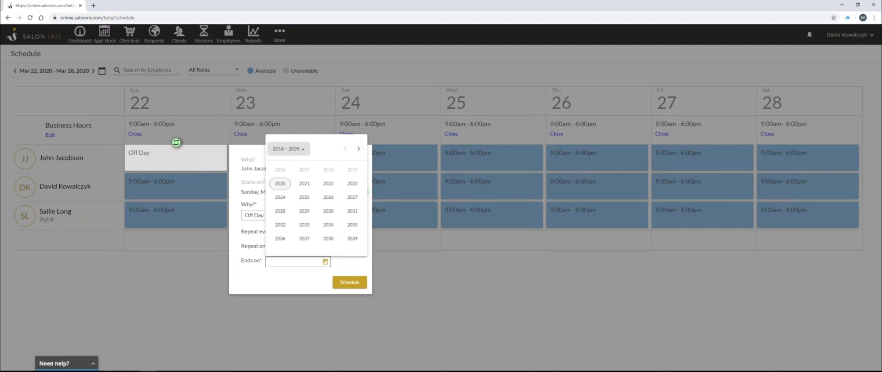
{"action": "left_click", "coordinate": [301, 186]}
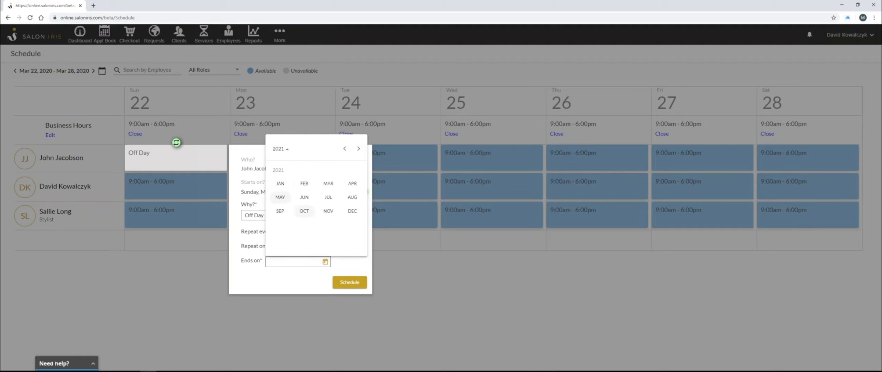
{"action": "left_click", "coordinate": [283, 183]}
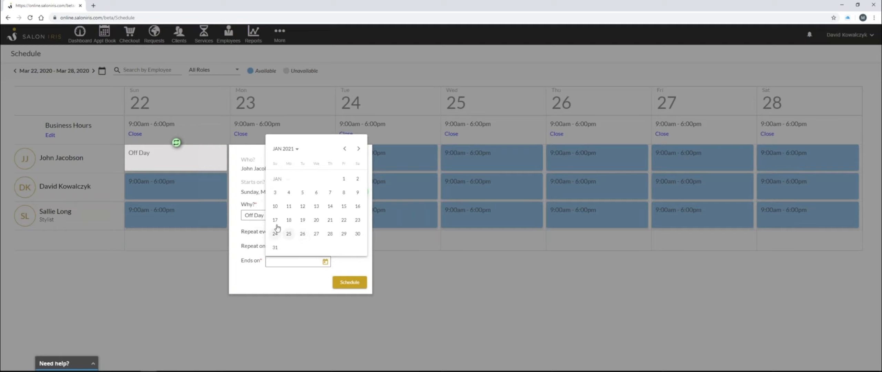
{"action": "left_click", "coordinate": [343, 179]}
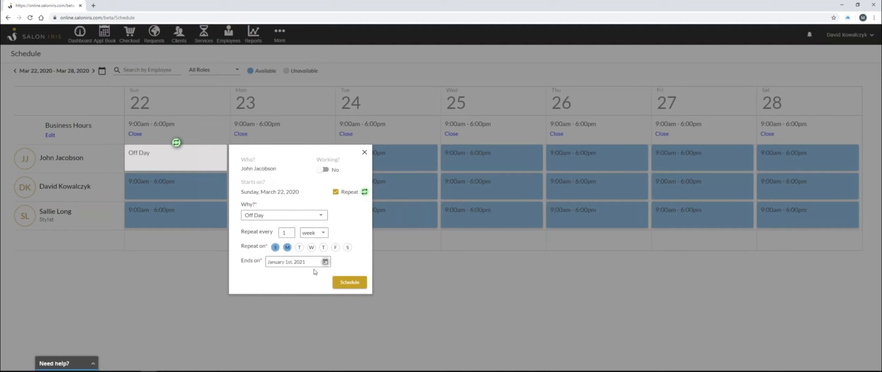
{"action": "left_click", "coordinate": [345, 283]}
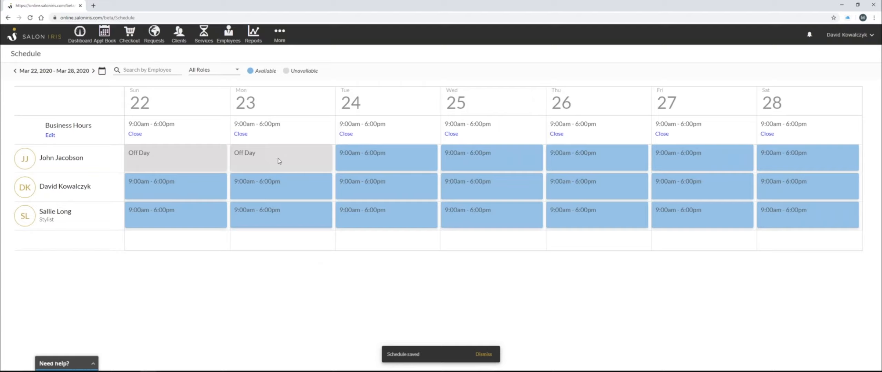
Advance to the following week to check the repeated off days
{"action": "left_click", "coordinate": [93, 70]}
{"action": "left_click", "coordinate": [174, 158]}
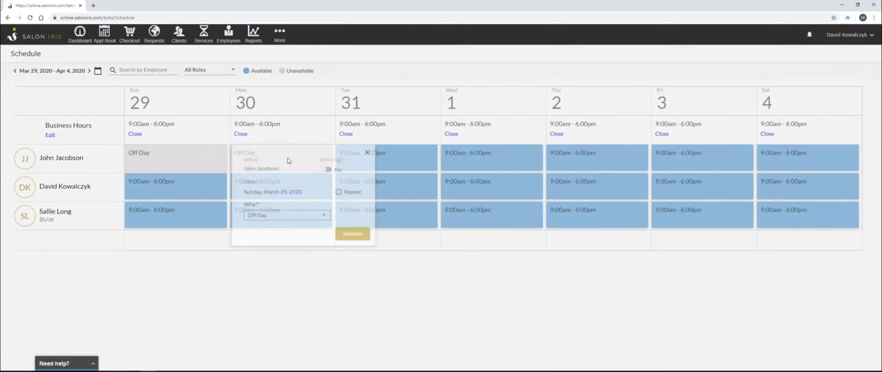
{"action": "left_click", "coordinate": [444, 68]}
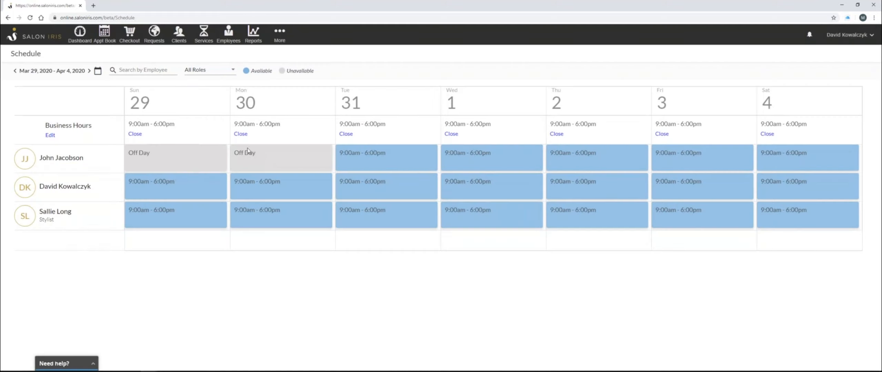
Move to the next week and set the second employee's Tuesday, April 7 shift to repeat, working 10:00 AM to 3:00 PM
{"action": "left_click", "coordinate": [90, 71]}
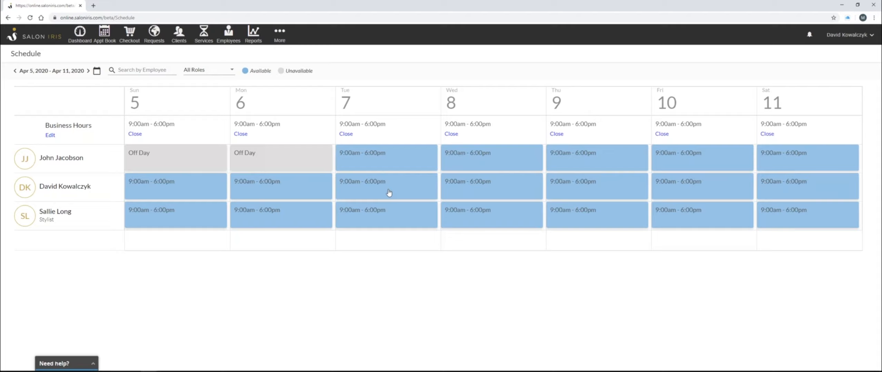
{"action": "left_click", "coordinate": [403, 186]}
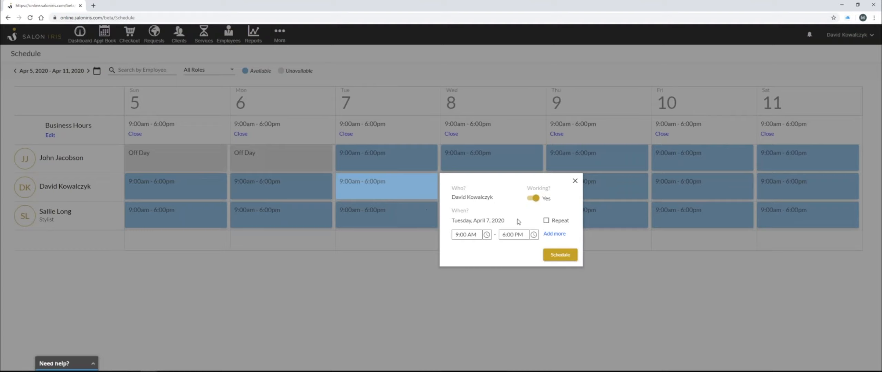
{"action": "left_click", "coordinate": [546, 221]}
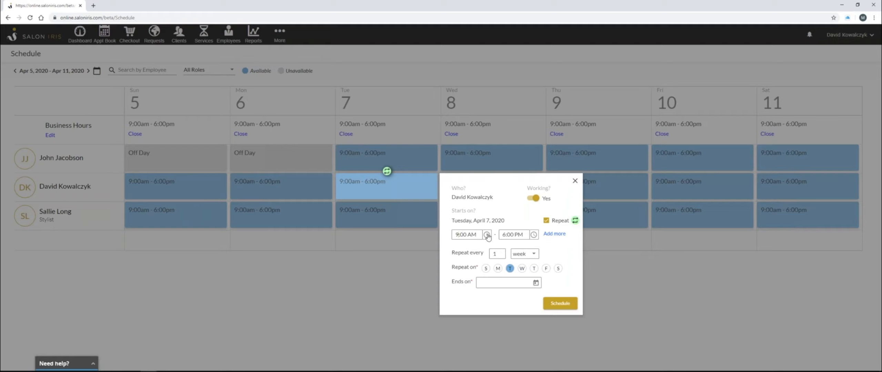
{"action": "key", "text": "BackSpace"}
{"action": "type", "text": "10"}
{"action": "left_click", "coordinate": [534, 235]}
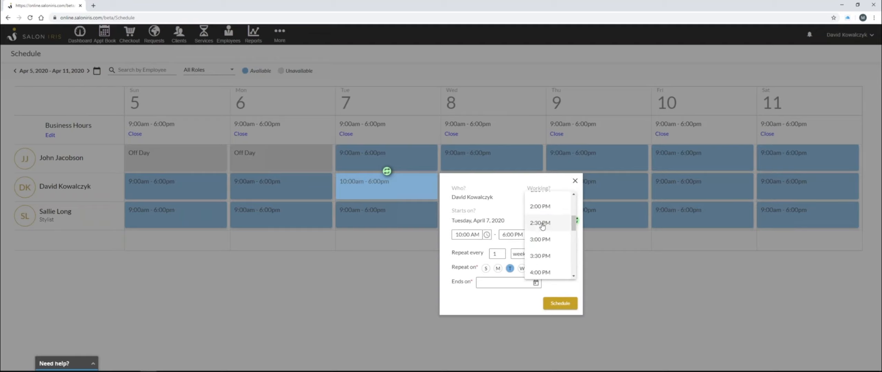
{"action": "left_click", "coordinate": [546, 241]}
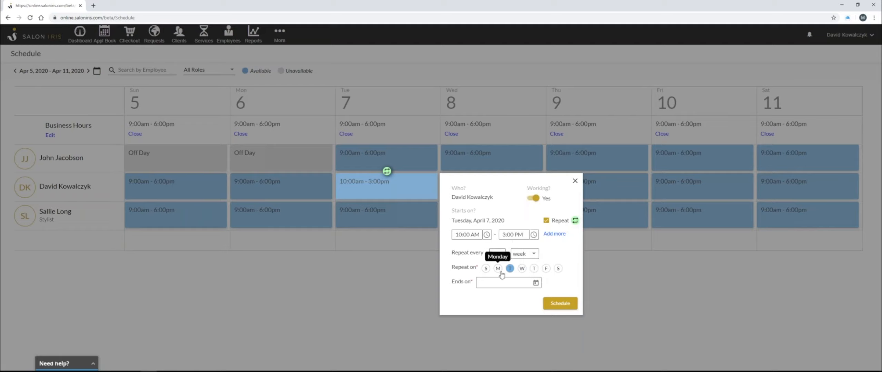
Add Thursday to the repeat days, set the repeat to end on January 1st, 2021, and schedule it
{"action": "left_click", "coordinate": [534, 269]}
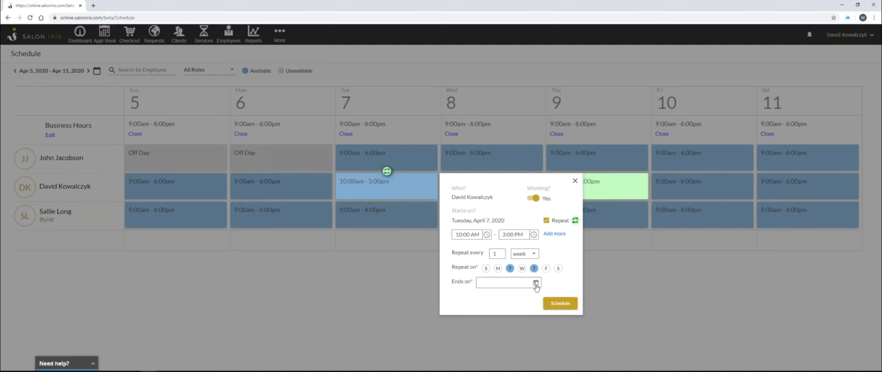
{"action": "left_click", "coordinate": [536, 284]}
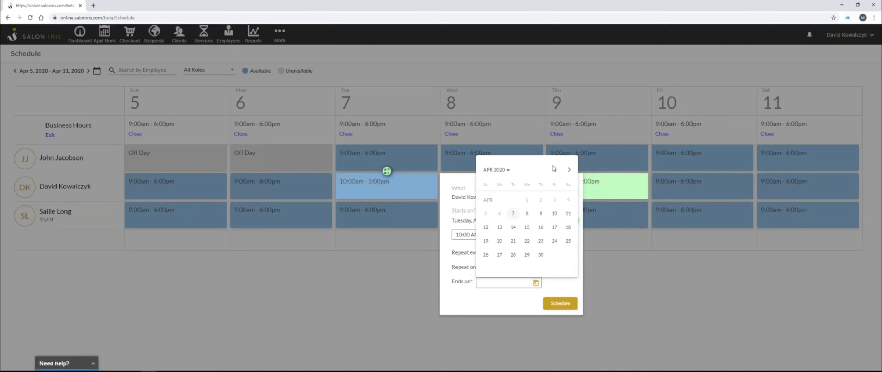
{"action": "left_click", "coordinate": [570, 170]}
{"action": "left_click", "coordinate": [570, 170]}
{"action": "left_click", "coordinate": [569, 170]}
{"action": "left_click", "coordinate": [570, 170]}
{"action": "left_click", "coordinate": [569, 170]}
{"action": "left_click", "coordinate": [570, 169]}
{"action": "left_click", "coordinate": [569, 170]}
{"action": "left_click", "coordinate": [569, 170]}
{"action": "left_click", "coordinate": [570, 170]}
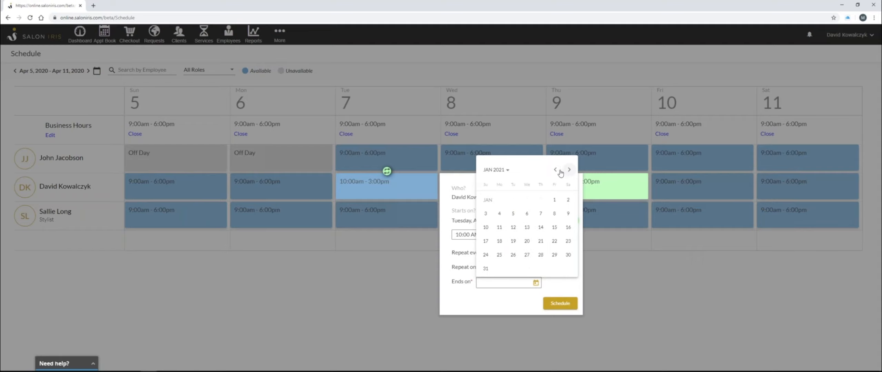
{"action": "left_click", "coordinate": [555, 200]}
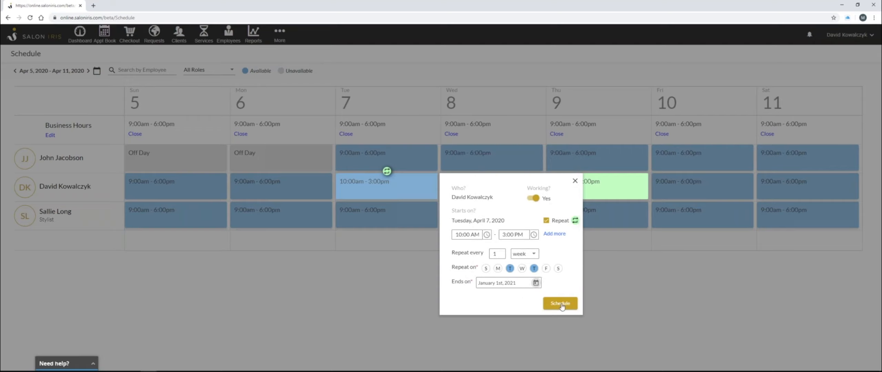
{"action": "left_click", "coordinate": [561, 304]}
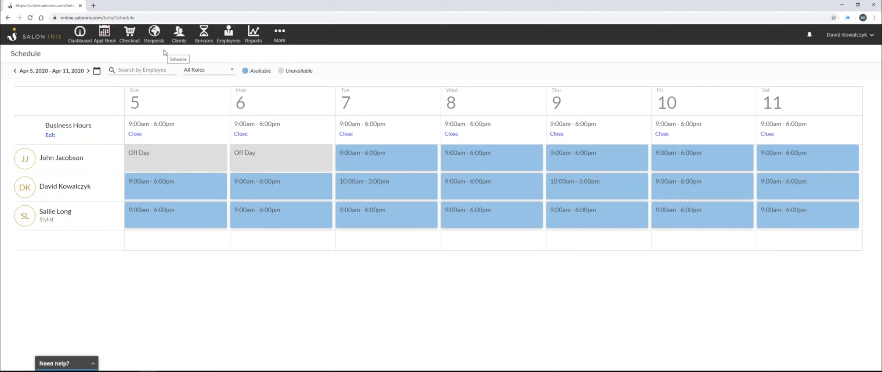
Open the Services list, browse it, and preview the Create service form before closing it
{"action": "left_click", "coordinate": [204, 35]}
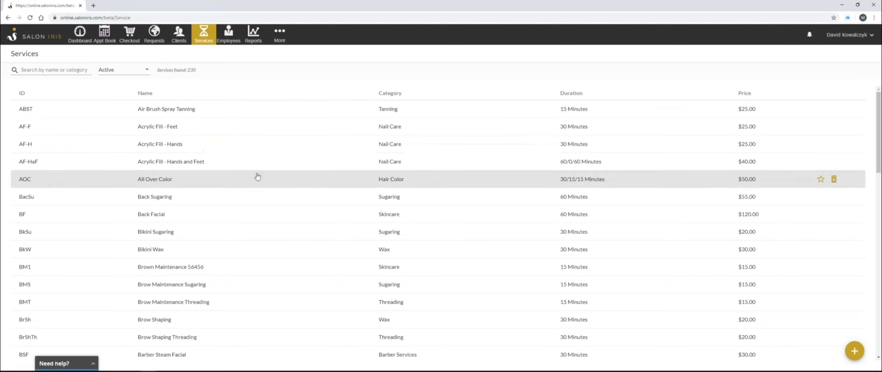
{"action": "scroll", "coordinate": [258, 177], "scroll_direction": "down", "scroll_amount": 5}
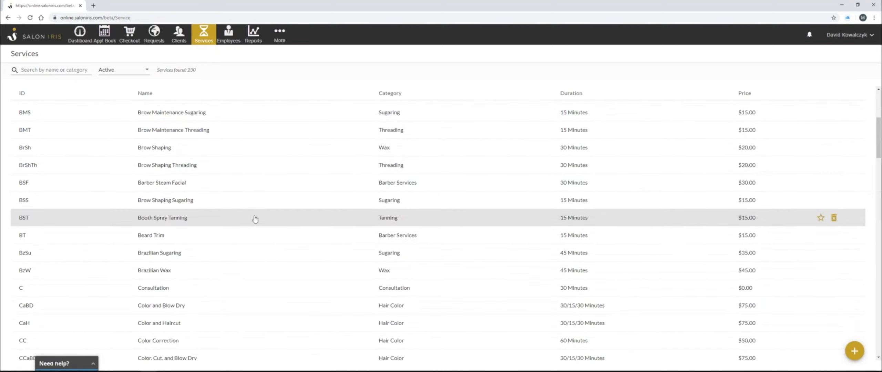
{"action": "scroll", "coordinate": [256, 220], "scroll_direction": "down", "scroll_amount": 2}
{"action": "scroll", "coordinate": [259, 224], "scroll_direction": "up", "scroll_amount": 7}
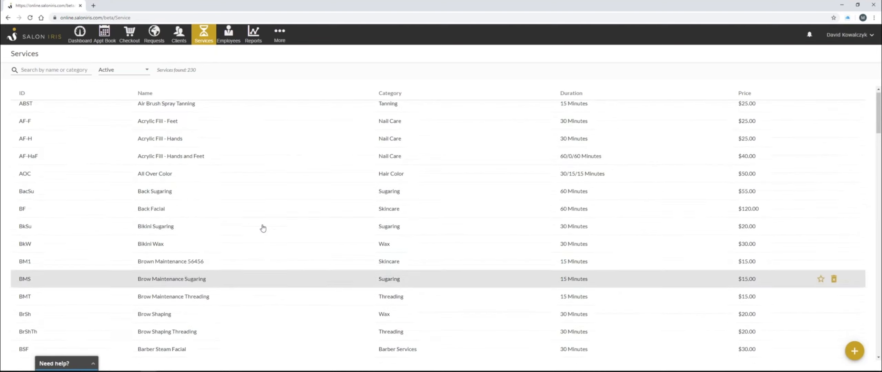
{"action": "left_click", "coordinate": [856, 353]}
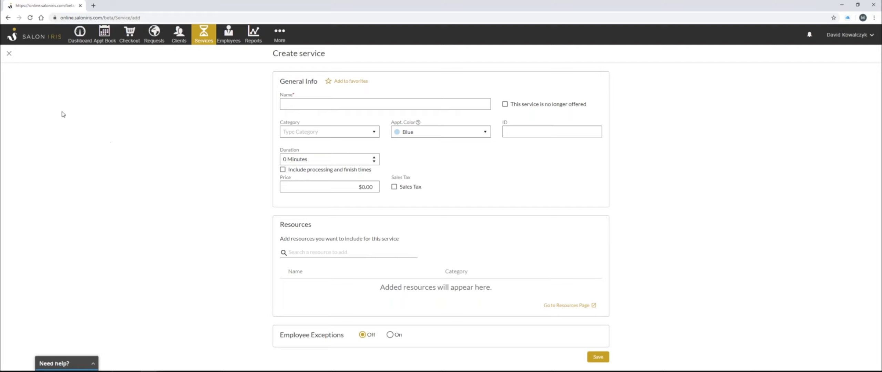
{"action": "left_click", "coordinate": [9, 55]}
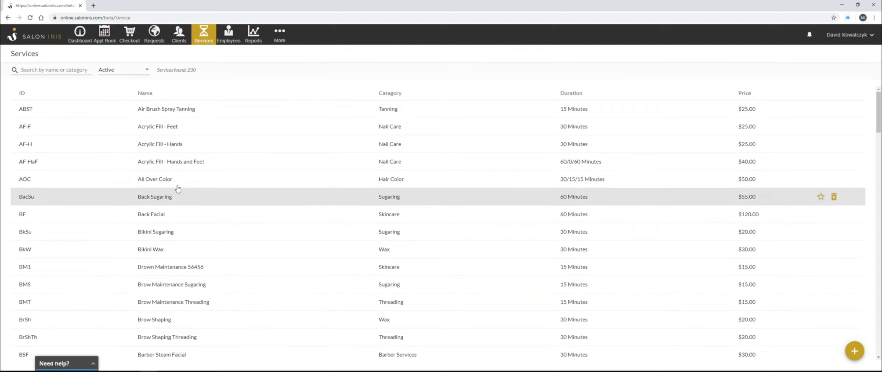
Open the All Over Color service and examine its name, category, ID, appointment color and processing-time option
{"action": "left_click", "coordinate": [196, 182]}
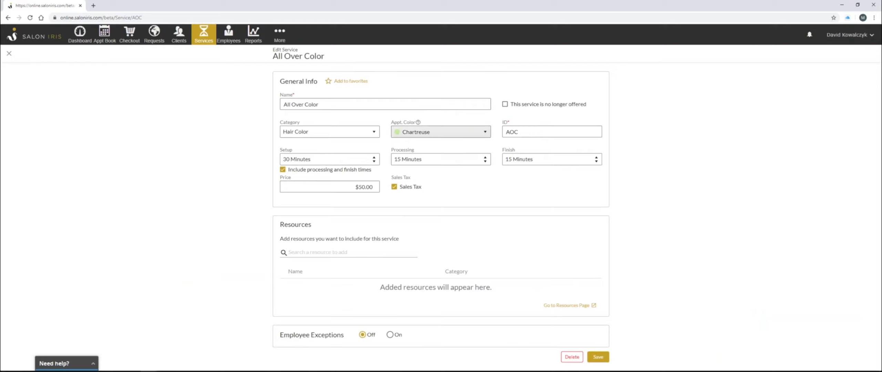
{"action": "left_click_drag", "start_coordinate": [320, 109], "coordinate": [279, 108]}
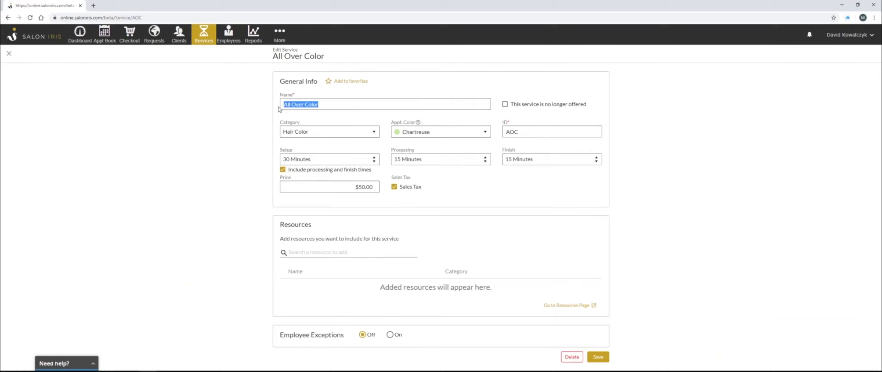
{"action": "left_click", "coordinate": [325, 103]}
{"action": "left_click_drag", "start_coordinate": [331, 103], "coordinate": [280, 109]}
{"action": "left_click", "coordinate": [320, 114]}
{"action": "left_click", "coordinate": [373, 133]}
{"action": "left_click", "coordinate": [374, 133]}
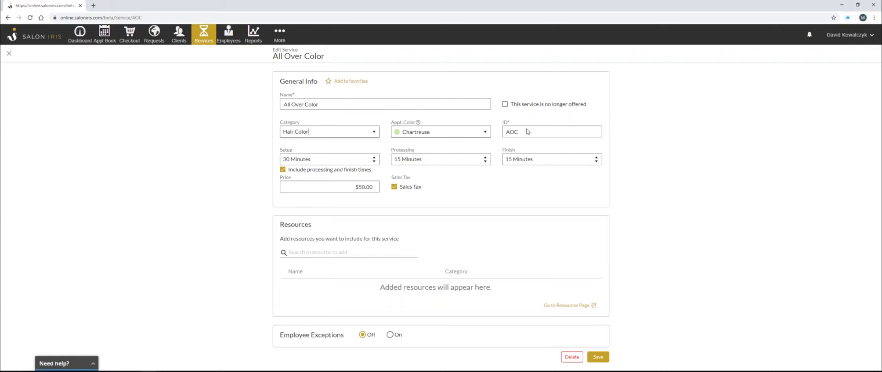
{"action": "left_click_drag", "start_coordinate": [527, 132], "coordinate": [508, 134]}
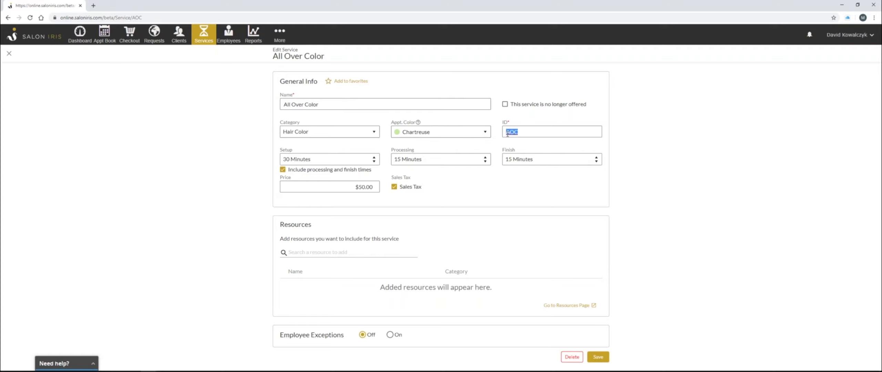
{"action": "left_click", "coordinate": [525, 132]}
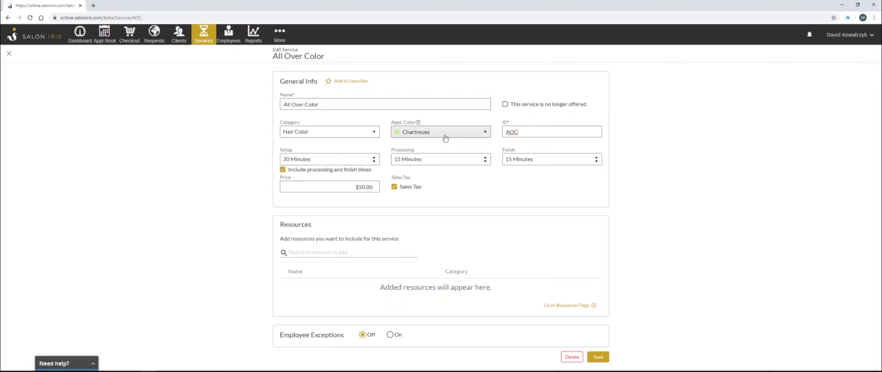
{"action": "left_click", "coordinate": [477, 133]}
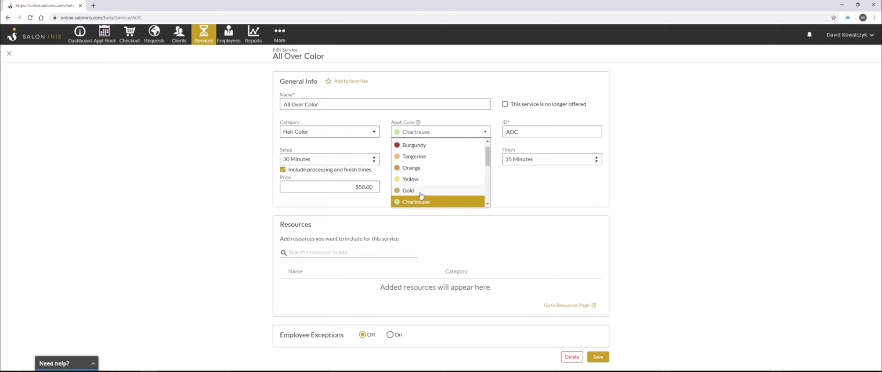
{"action": "left_click", "coordinate": [418, 203]}
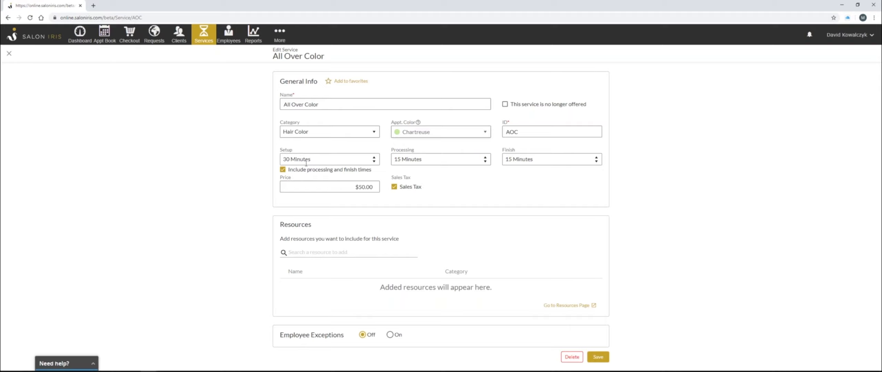
{"action": "left_click", "coordinate": [282, 170]}
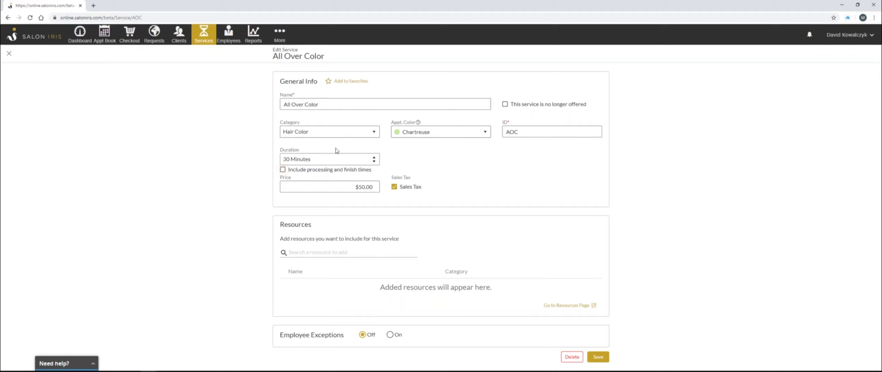
{"action": "left_click", "coordinate": [312, 160]}
{"action": "left_click", "coordinate": [283, 170]}
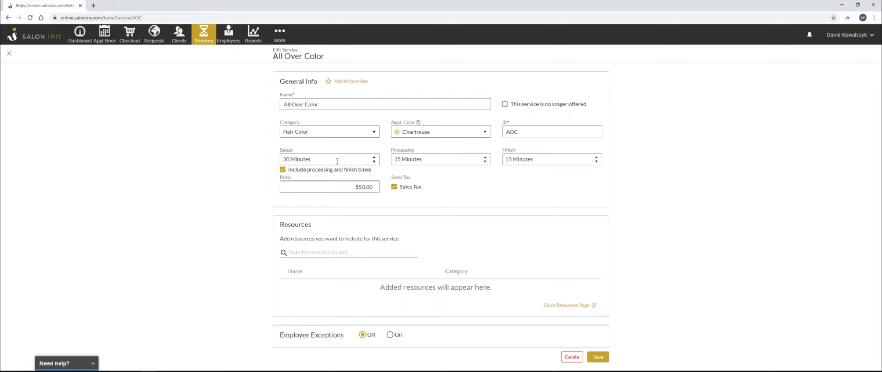
Set the service's Processing and Finish times to 30 Minutes each and turn off Sales Tax
{"action": "left_click", "coordinate": [426, 159]}
{"action": "type", "text": "30"}
{"action": "left_click", "coordinate": [552, 161]}
{"action": "type", "text": "30"}
{"action": "left_click", "coordinate": [350, 188]}
{"action": "left_click_drag", "start_coordinate": [352, 192], "coordinate": [431, 195]}
{"action": "left_click", "coordinate": [425, 189]}
{"action": "left_click", "coordinate": [394, 187]}
Turn on Employee Exceptions and add an exception for the first listed employee with a price of $60.00
{"action": "left_click", "coordinate": [391, 337]}
{"action": "scroll", "coordinate": [650, 281], "scroll_direction": "down", "scroll_amount": 2}
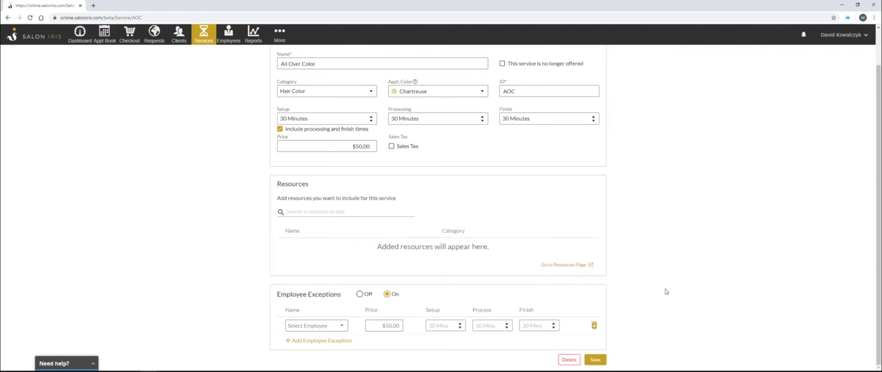
{"action": "left_click", "coordinate": [341, 326]}
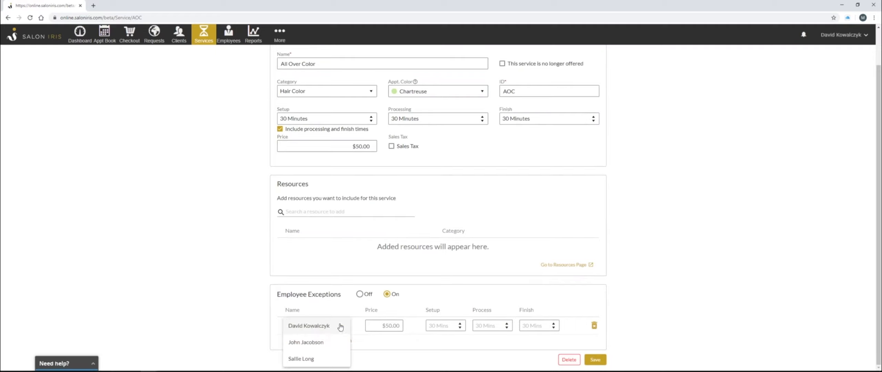
{"action": "left_click", "coordinate": [327, 329]}
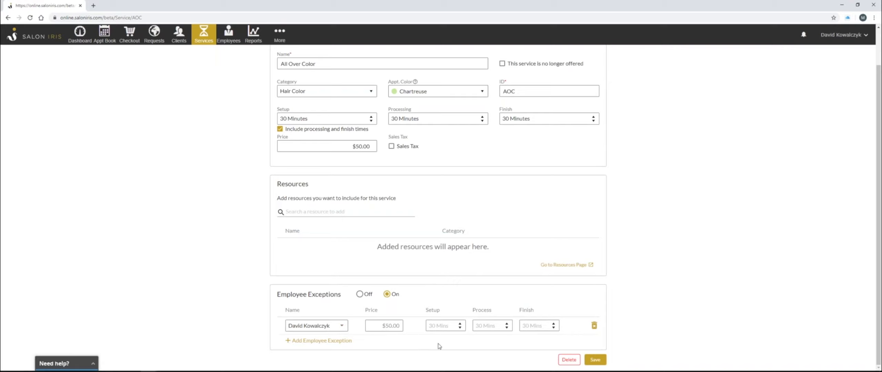
{"action": "key", "text": "ctrl+a"}
{"action": "type", "text": "60"}
Set the exception's setup, process and finish times to 30, 30 and 15 minutes, and save the service
{"action": "left_click", "coordinate": [531, 327]}
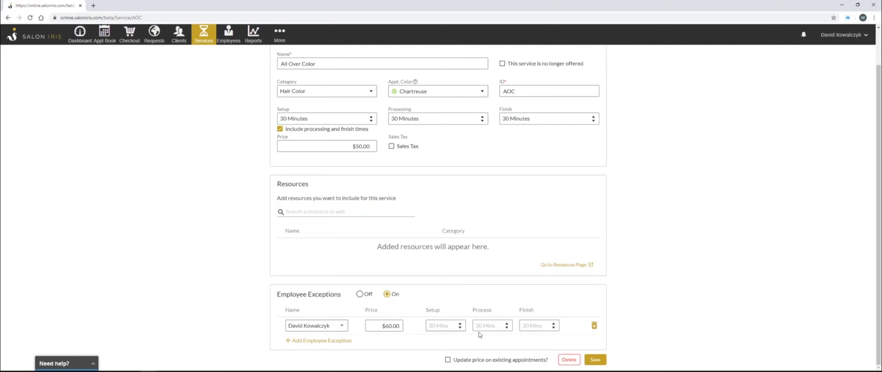
{"action": "type", "text": "30"}
{"action": "left_click", "coordinate": [484, 325]}
{"action": "type", "text": "30"}
{"action": "left_click", "coordinate": [539, 327]}
{"action": "type", "text": "15"}
{"action": "left_click", "coordinate": [594, 362]}
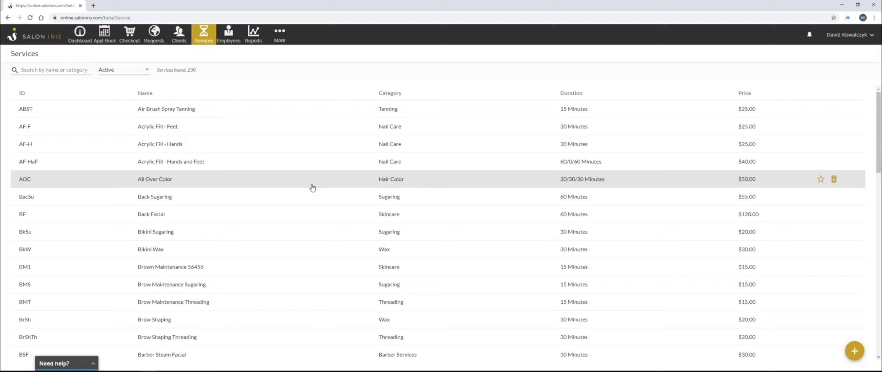
Mark All Over Color as a favorite and check the Active/Inactive status filter on the services list
{"action": "left_click", "coordinate": [822, 180]}
{"action": "left_click", "coordinate": [148, 72]}
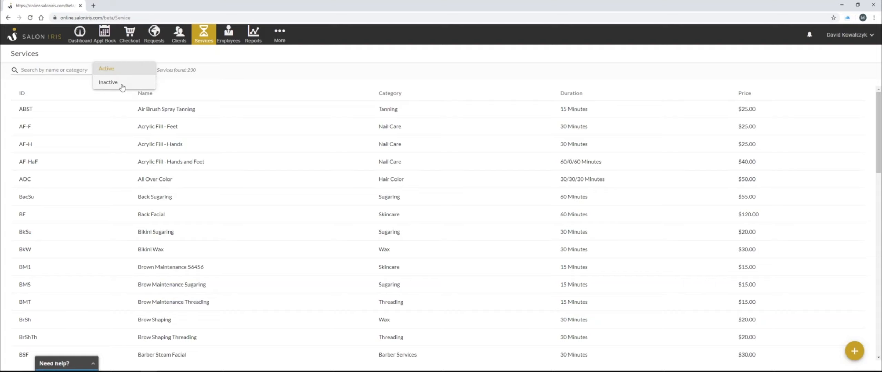
{"action": "left_click", "coordinate": [232, 81]}
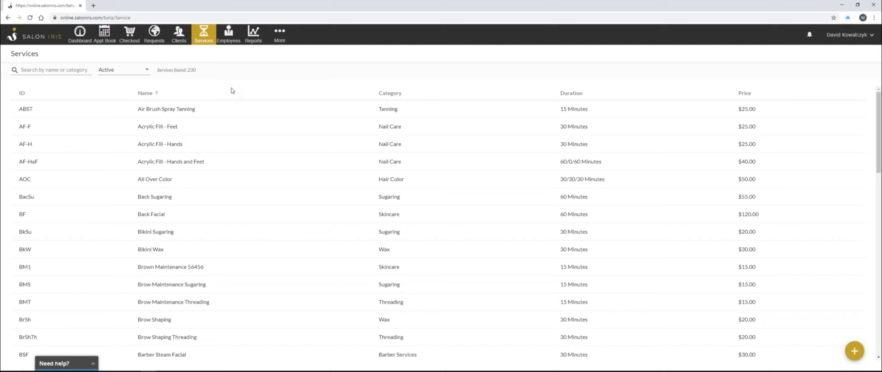
{"action": "scroll", "coordinate": [238, 169], "scroll_direction": "down", "scroll_amount": 4}
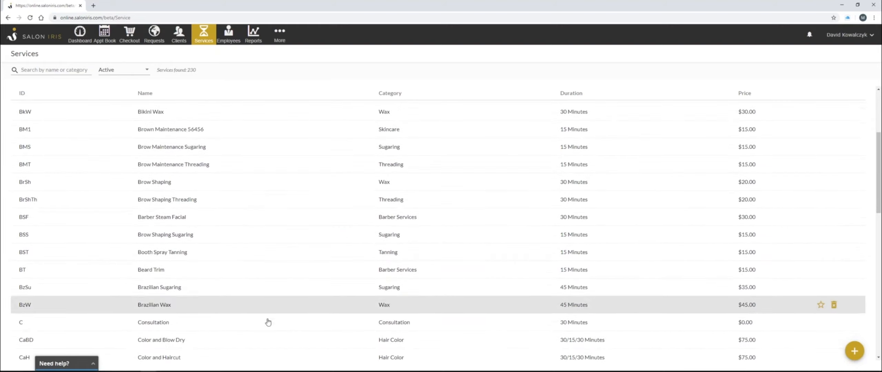
{"action": "scroll", "coordinate": [274, 258], "scroll_direction": "up", "scroll_amount": 4}
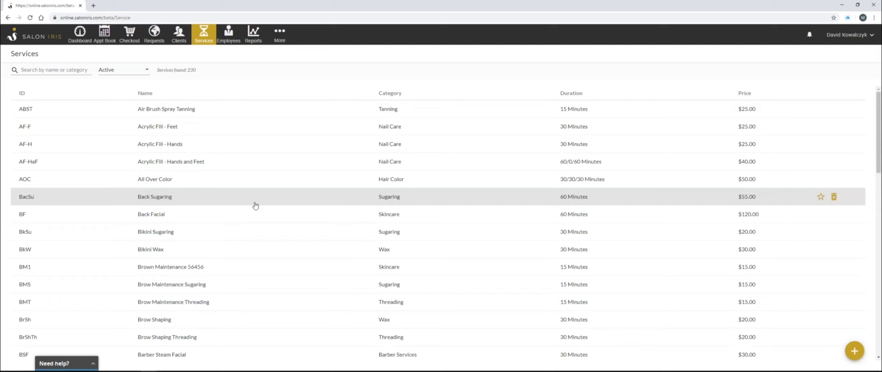
Open the Products list and preview the Create Product form before closing it
{"action": "left_click", "coordinate": [281, 41]}
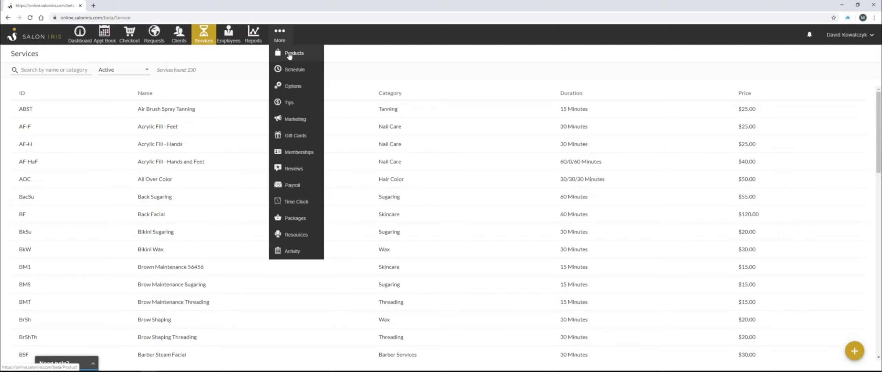
{"action": "left_click", "coordinate": [290, 55]}
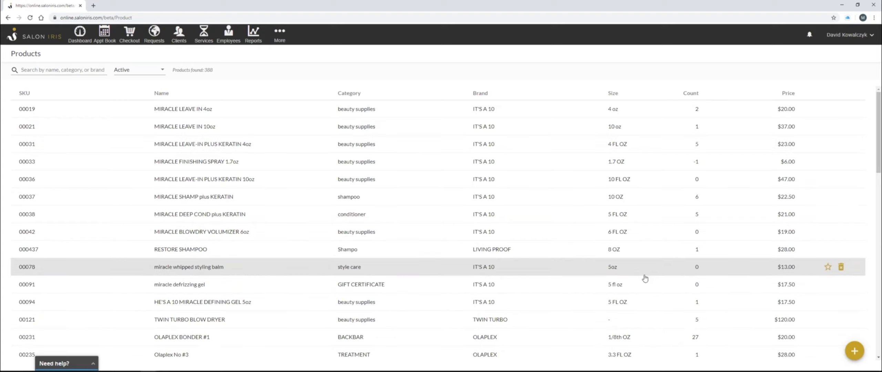
{"action": "left_click", "coordinate": [859, 356]}
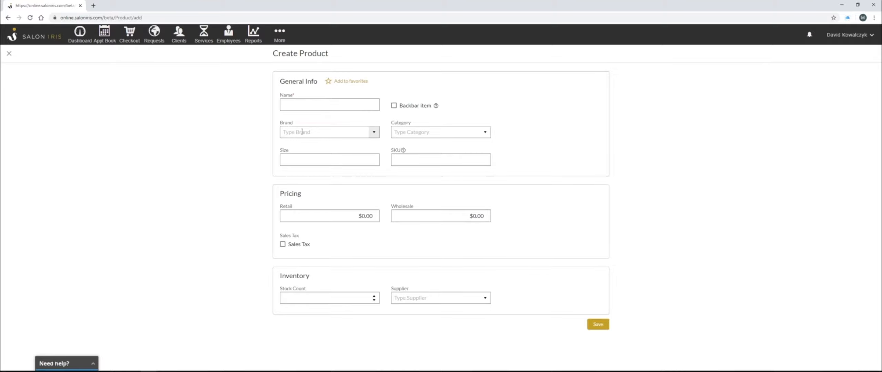
{"action": "left_click", "coordinate": [10, 54]}
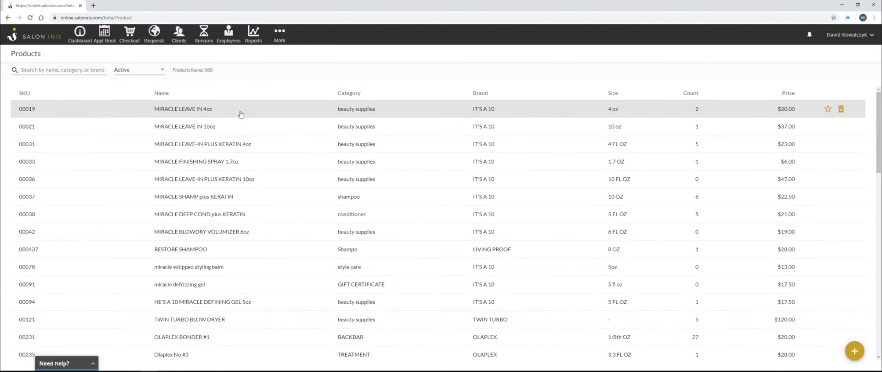
Open the MIRACLE LEAVE IN 4oz product and examine its name, size, SKU and pricing fields
{"action": "left_click", "coordinate": [241, 114]}
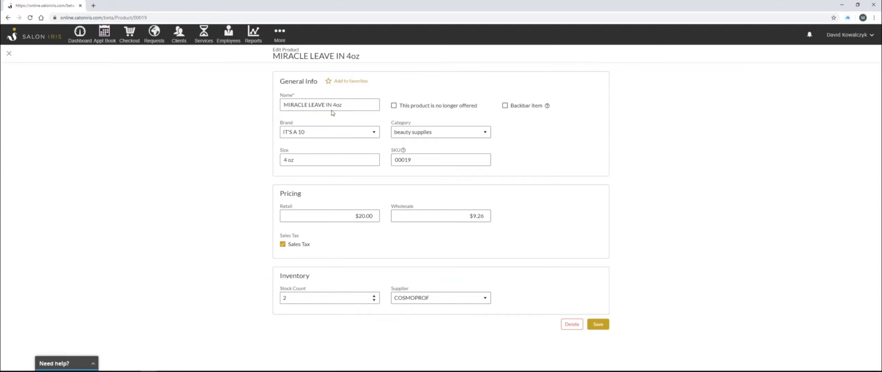
{"action": "left_click_drag", "start_coordinate": [342, 105], "coordinate": [283, 105]}
{"action": "left_click", "coordinate": [314, 105]}
{"action": "left_click_drag", "start_coordinate": [430, 159], "coordinate": [393, 161]}
{"action": "left_click", "coordinate": [396, 160]}
{"action": "left_click_drag", "start_coordinate": [345, 105], "coordinate": [335, 106]}
{"action": "left_click_drag", "start_coordinate": [294, 160], "coordinate": [283, 160]}
{"action": "left_click", "coordinate": [423, 160]}
{"action": "left_click_drag", "start_coordinate": [422, 160], "coordinate": [394, 162]}
{"action": "left_click", "coordinate": [419, 160]}
{"action": "left_click", "coordinate": [347, 216]}
{"action": "left_click", "coordinate": [445, 217]}
Try the Backbar item and no-longer-offered options on the product, then close it without saving
{"action": "left_click", "coordinate": [505, 106]}
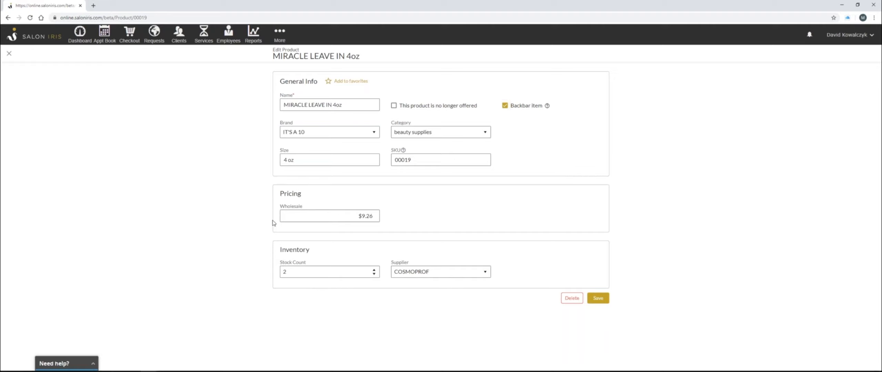
{"action": "left_click", "coordinate": [506, 107]}
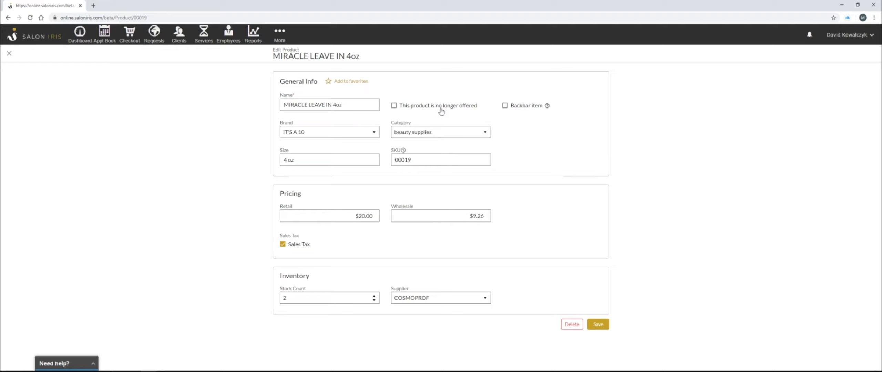
{"action": "left_click", "coordinate": [394, 106]}
{"action": "left_click", "coordinate": [9, 54]}
{"action": "left_click", "coordinate": [489, 224]}
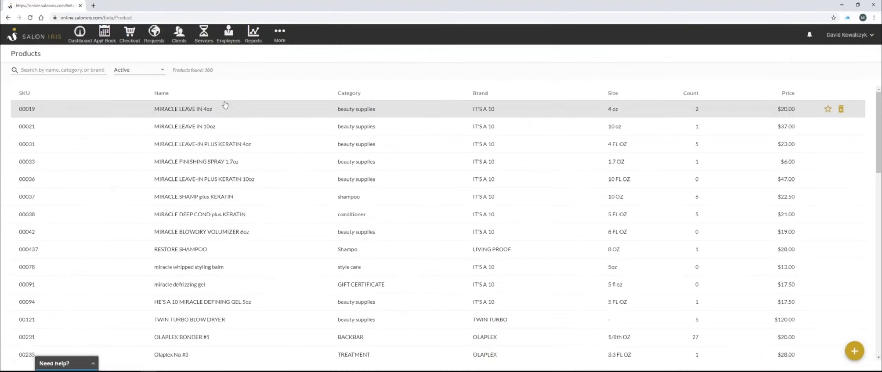
Open the product status filter and sort the products list by name
{"action": "left_click", "coordinate": [162, 72]}
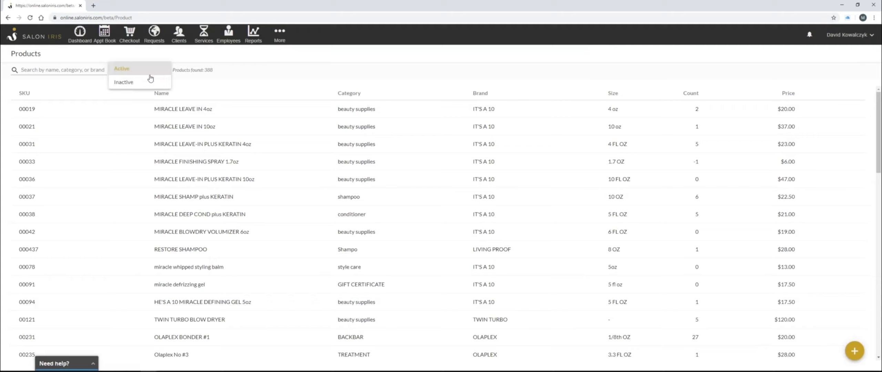
{"action": "left_click", "coordinate": [274, 92]}
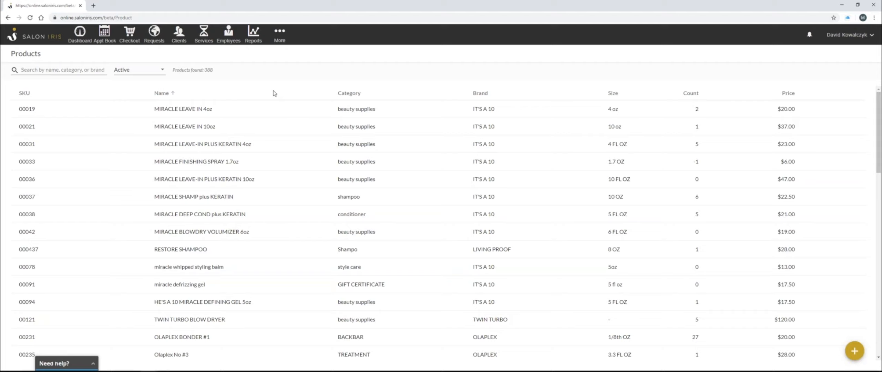
Open the Clients list and preview the Add Client form before closing it
{"action": "left_click", "coordinate": [182, 40]}
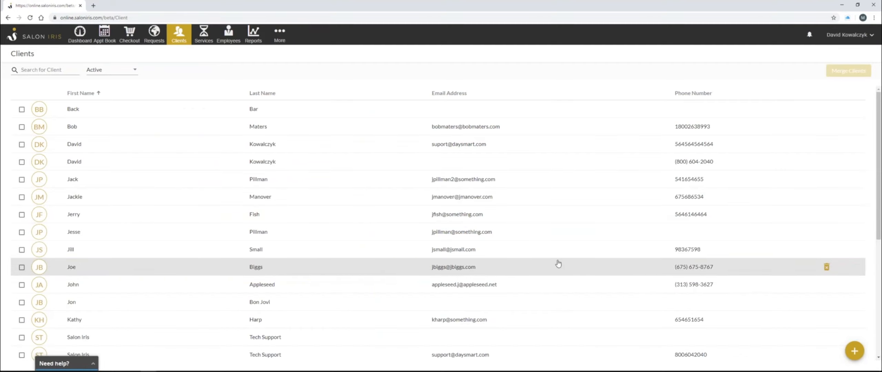
{"action": "left_click", "coordinate": [854, 352]}
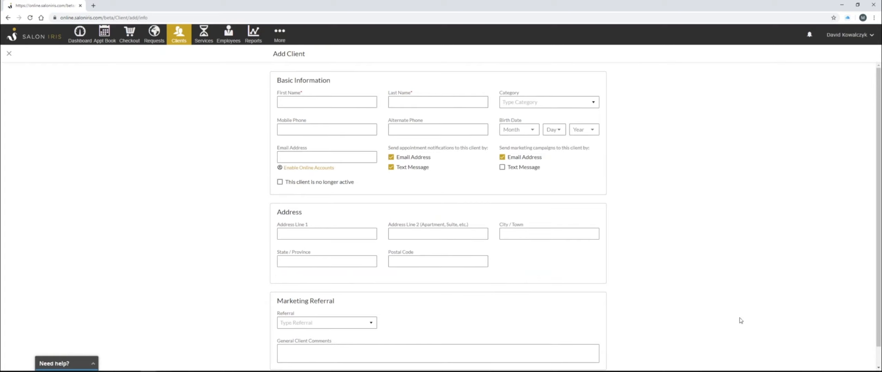
{"action": "left_click", "coordinate": [10, 54]}
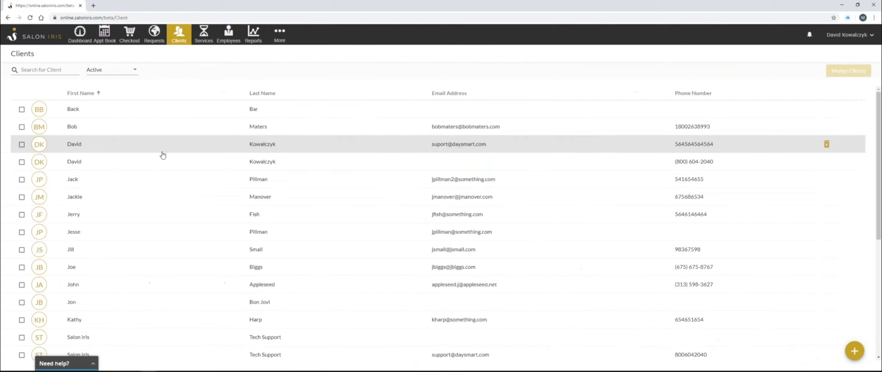
Open a client's record and review the contact and address details on its Personal Info tab
{"action": "left_click", "coordinate": [154, 185]}
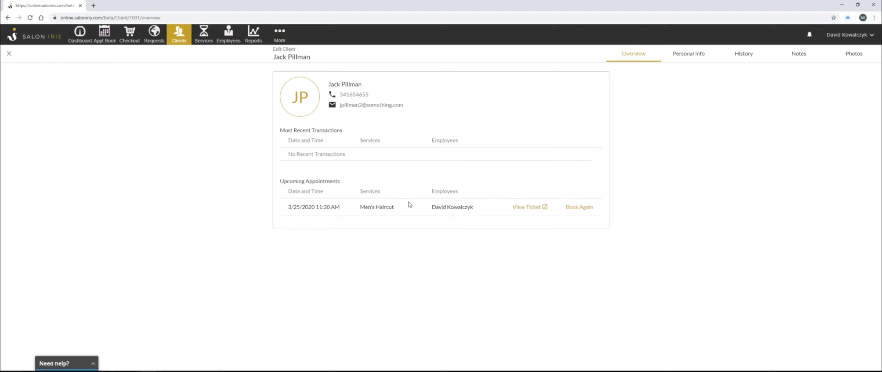
{"action": "left_click", "coordinate": [689, 55]}
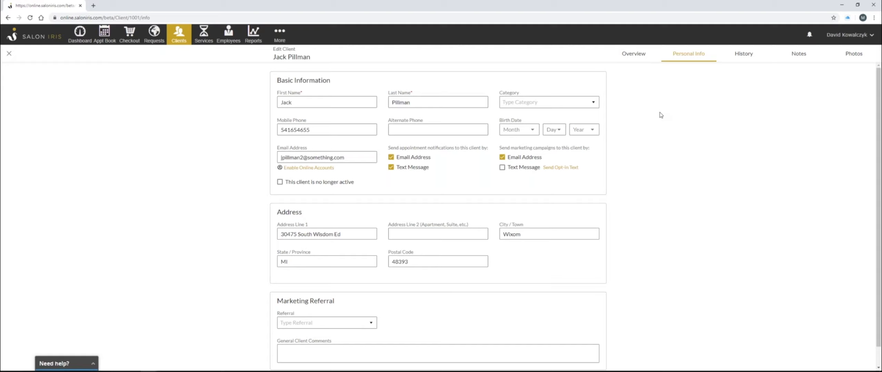
{"action": "left_click", "coordinate": [414, 106]}
{"action": "left_click", "coordinate": [528, 103]}
{"action": "left_click_drag", "start_coordinate": [321, 130], "coordinate": [278, 135]}
{"action": "left_click", "coordinate": [321, 130]}
{"action": "left_click_drag", "start_coordinate": [343, 158], "coordinate": [282, 159]}
{"action": "left_click", "coordinate": [281, 160]}
{"action": "scroll", "coordinate": [423, 159], "scroll_direction": "down", "scroll_amount": 1}
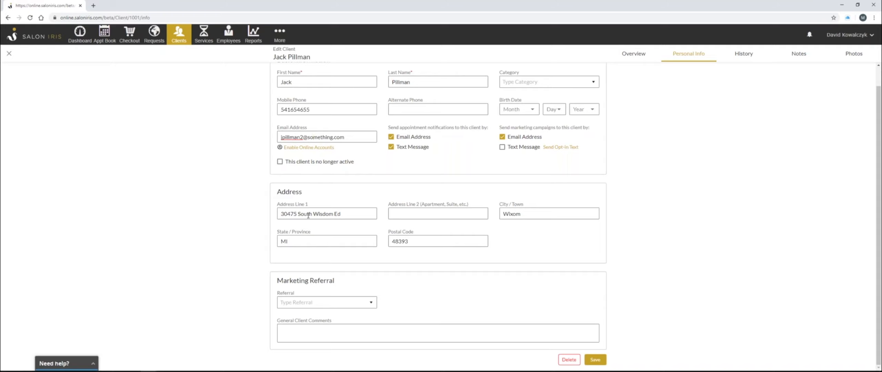
{"action": "scroll", "coordinate": [414, 196], "scroll_direction": "up", "scroll_amount": 1}
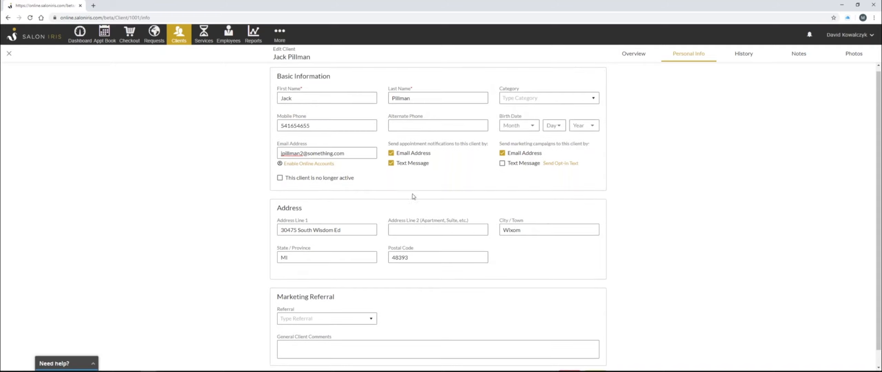
Review the client's History sections, including upcoming appointments and purchases, then the Notes and Photos tabs
{"action": "left_click", "coordinate": [744, 55]}
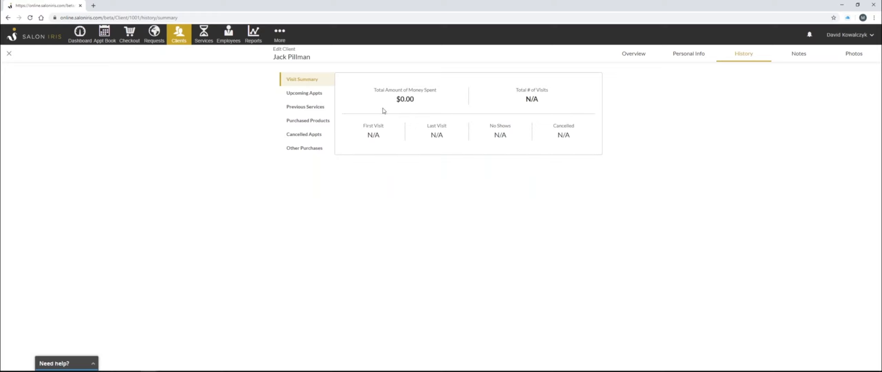
{"action": "left_click", "coordinate": [305, 94]}
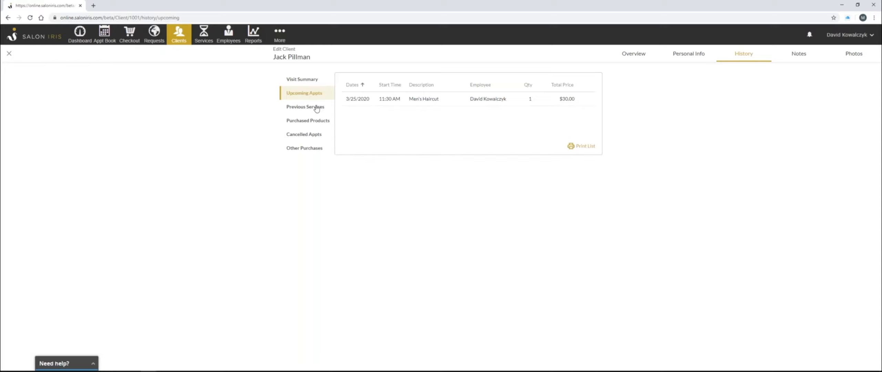
{"action": "left_click", "coordinate": [309, 121]}
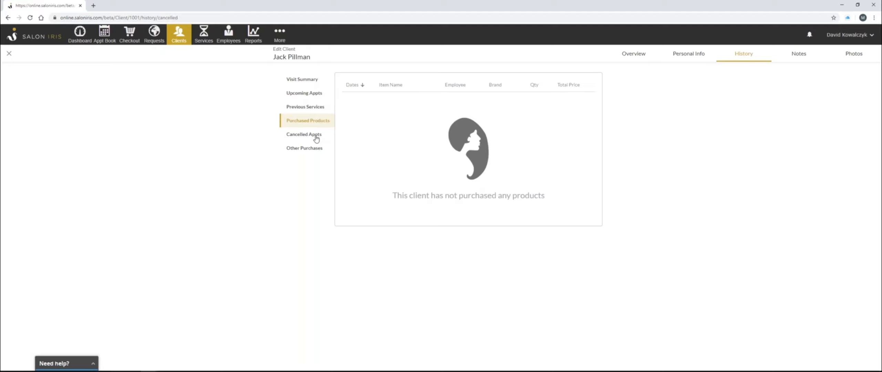
{"action": "left_click", "coordinate": [313, 151]}
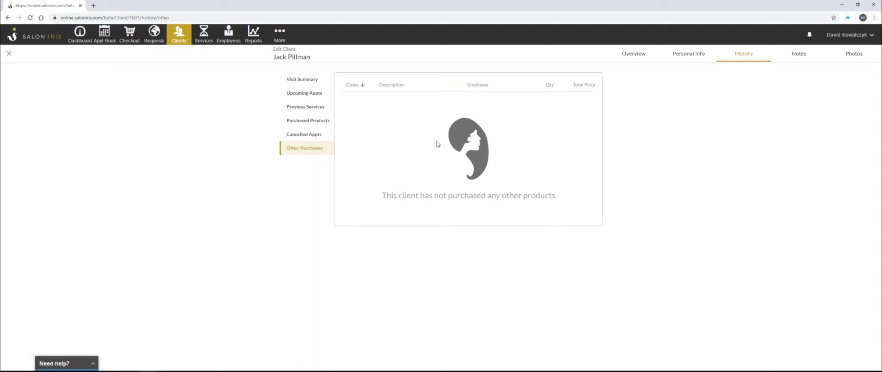
{"action": "left_click", "coordinate": [799, 54]}
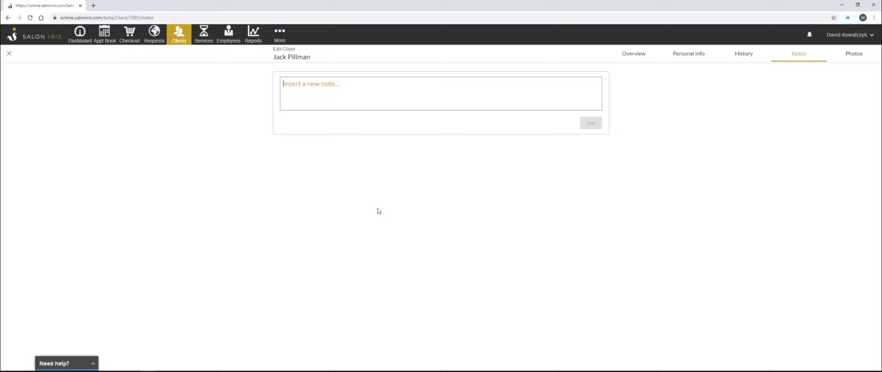
{"action": "left_click", "coordinate": [855, 55]}
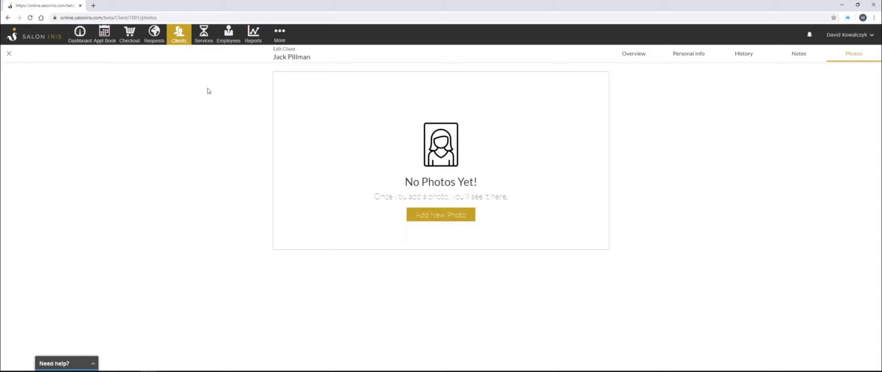
Open the Appointment Book and start a 1:00 PM appointment on March 25th, 2020 for the first provider
{"action": "left_click", "coordinate": [104, 37]}
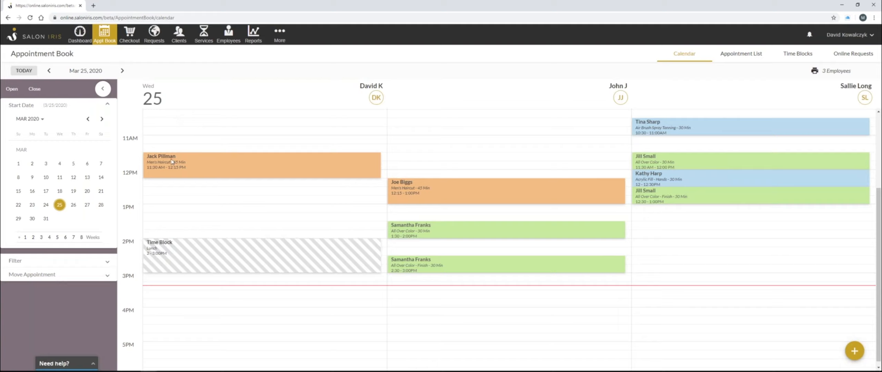
{"action": "left_click", "coordinate": [169, 209]}
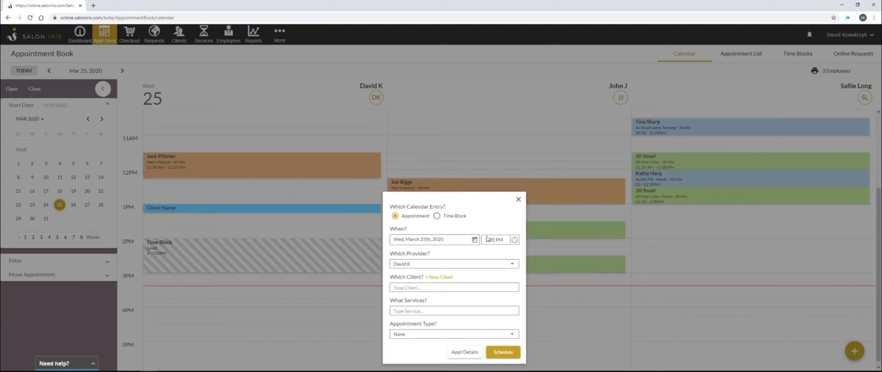
{"action": "left_click", "coordinate": [423, 268]}
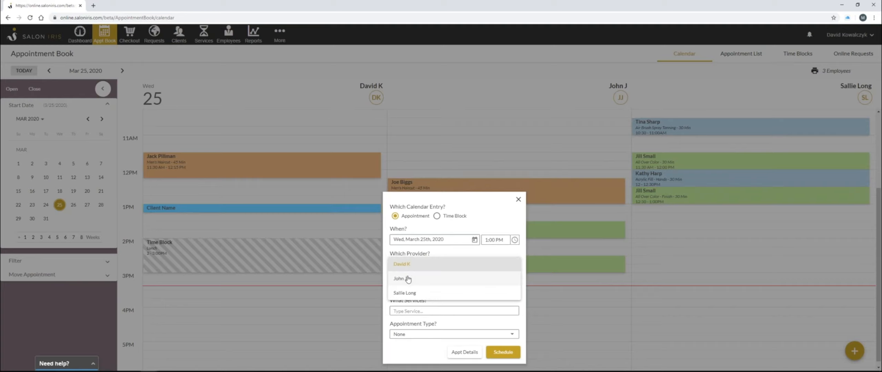
{"action": "left_click", "coordinate": [408, 278]}
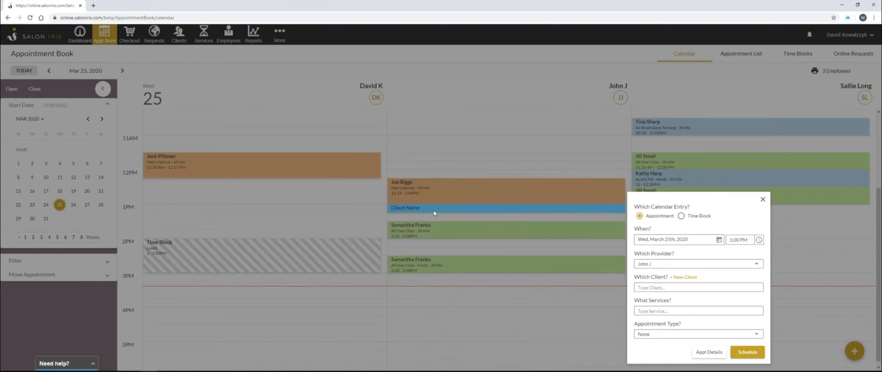
{"action": "left_click", "coordinate": [645, 264]}
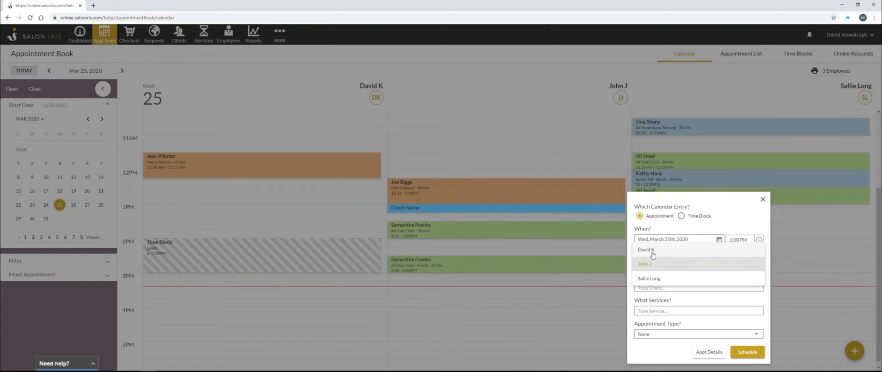
{"action": "left_click", "coordinate": [651, 250]}
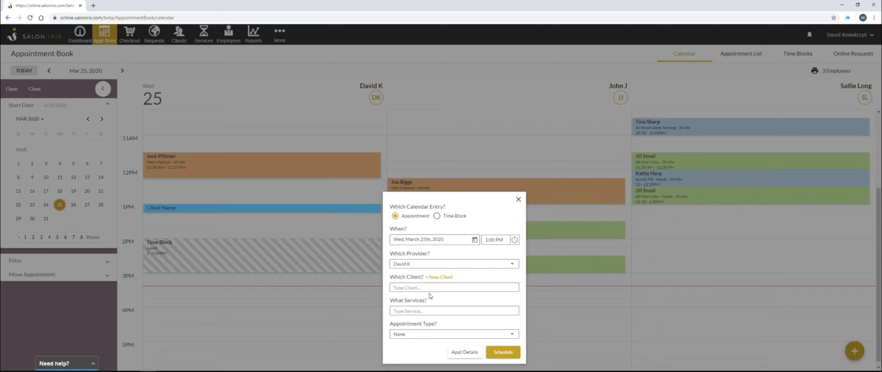
Choose an existing client for the appointment and search the services for hair
{"action": "left_click", "coordinate": [410, 286]}
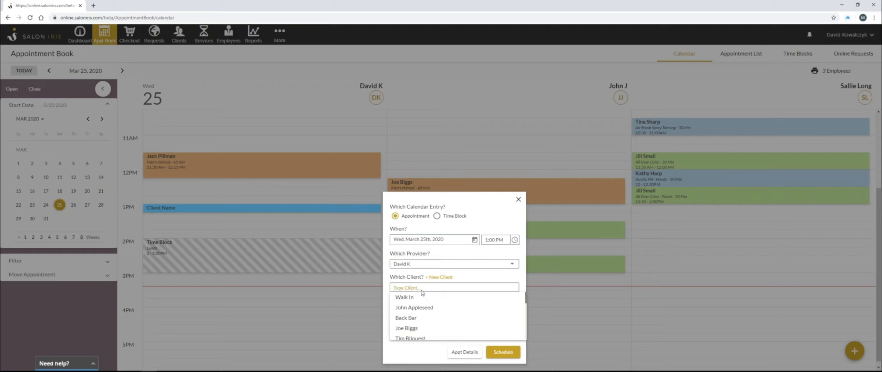
{"action": "left_click", "coordinate": [425, 329]}
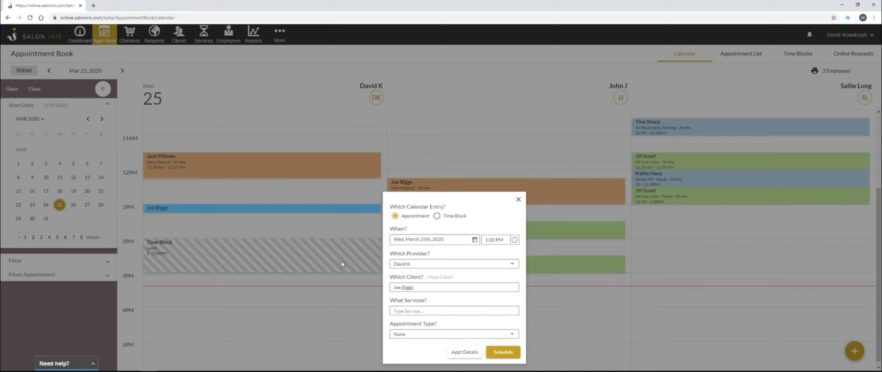
{"action": "left_click", "coordinate": [412, 310]}
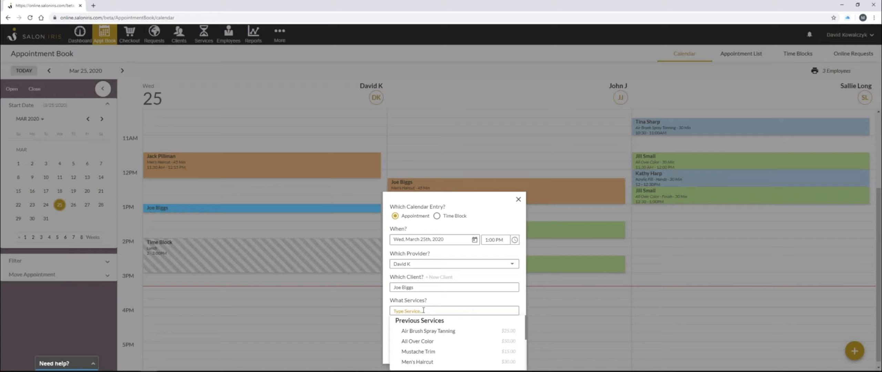
{"action": "type", "text": "hairr"}
{"action": "key", "text": "BackSpace"}
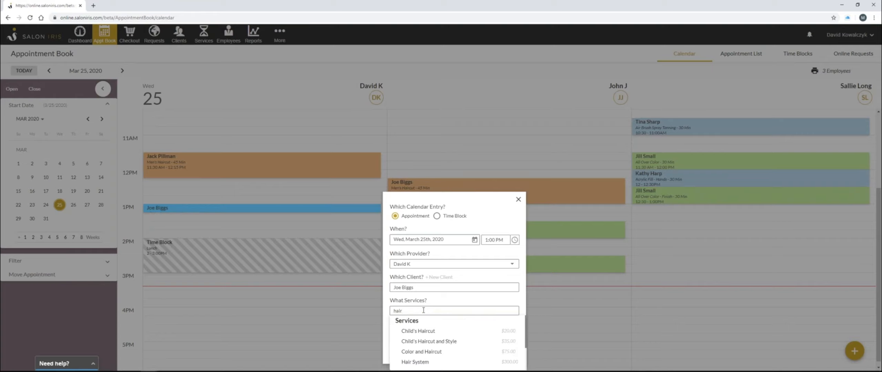
Add the Men's Haircut service to the appointment
{"action": "left_click", "coordinate": [667, 274]}
{"action": "left_click", "coordinate": [438, 221]}
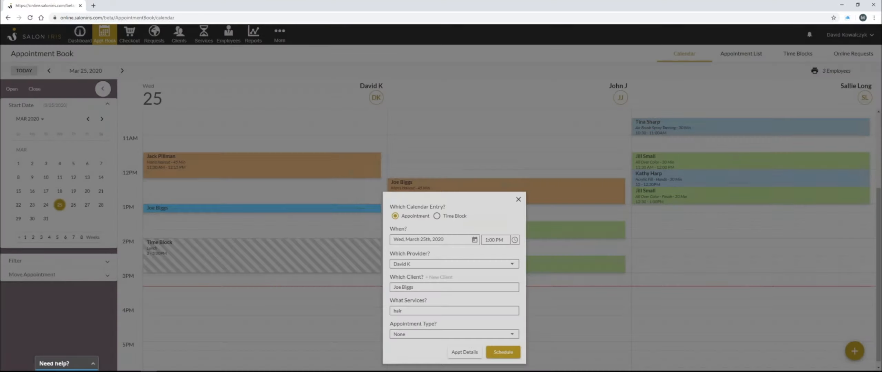
{"action": "left_click", "coordinate": [457, 311]}
{"action": "scroll", "coordinate": [467, 334], "scroll_direction": "down", "scroll_amount": 4}
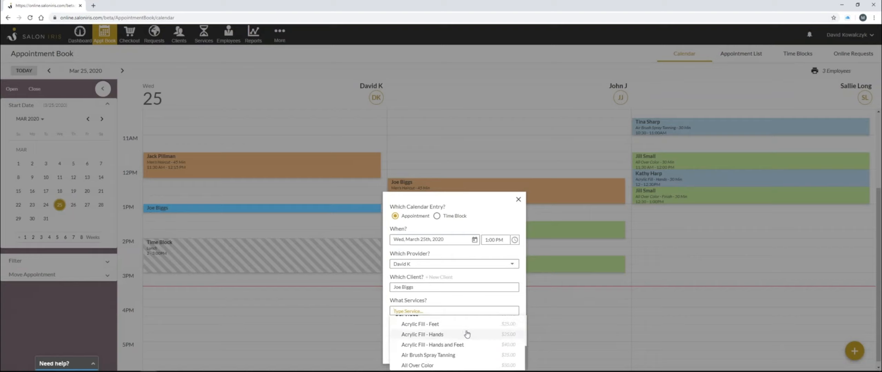
{"action": "type", "text": "hair"}
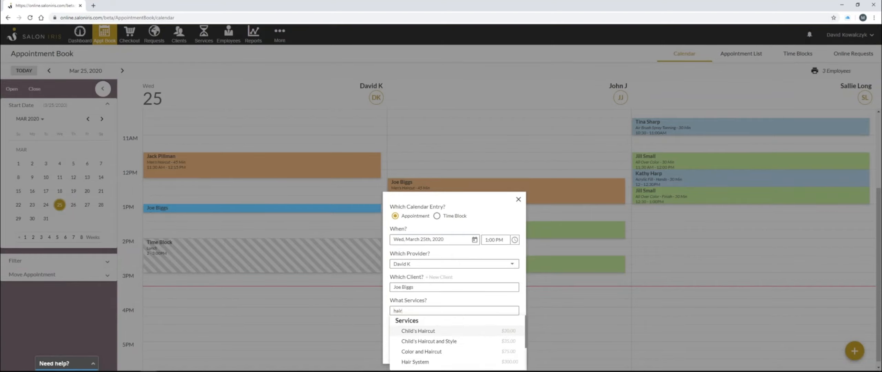
{"action": "scroll", "coordinate": [472, 335], "scroll_direction": "down", "scroll_amount": 1}
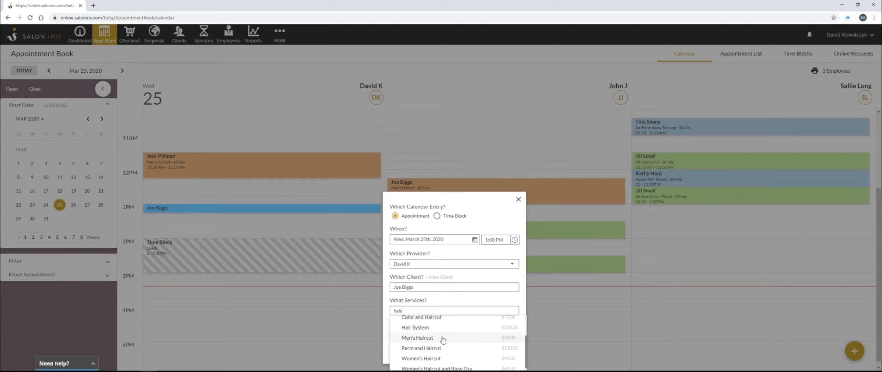
{"action": "scroll", "coordinate": [443, 340], "scroll_direction": "down", "scroll_amount": 1}
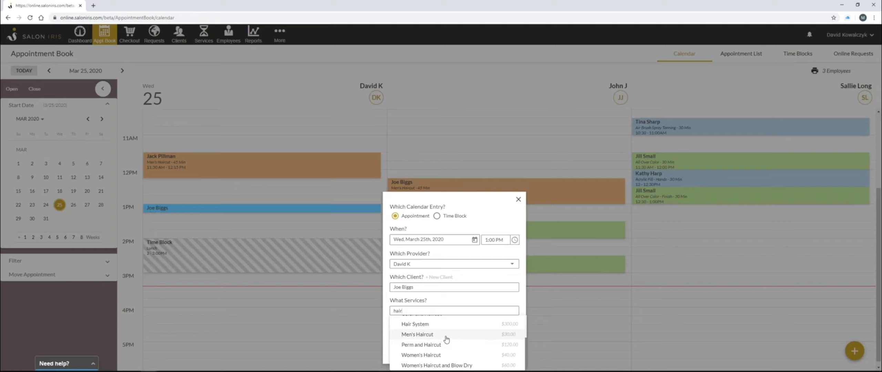
{"action": "left_click", "coordinate": [445, 339]}
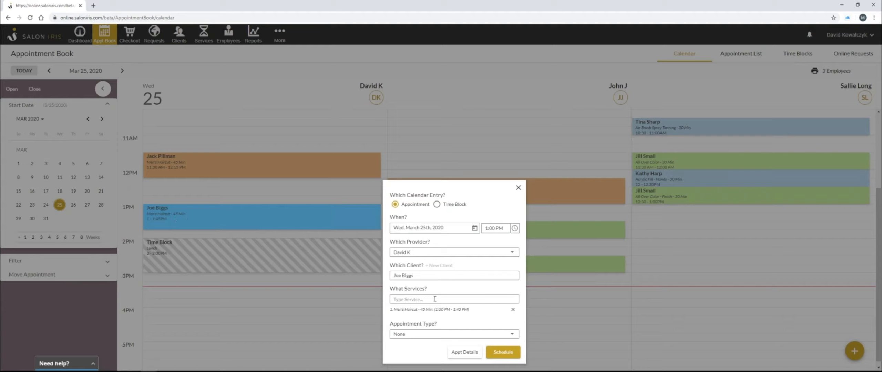
Leave the appointment type as None and schedule the Men's Haircut appointment
{"action": "left_click", "coordinate": [425, 335]}
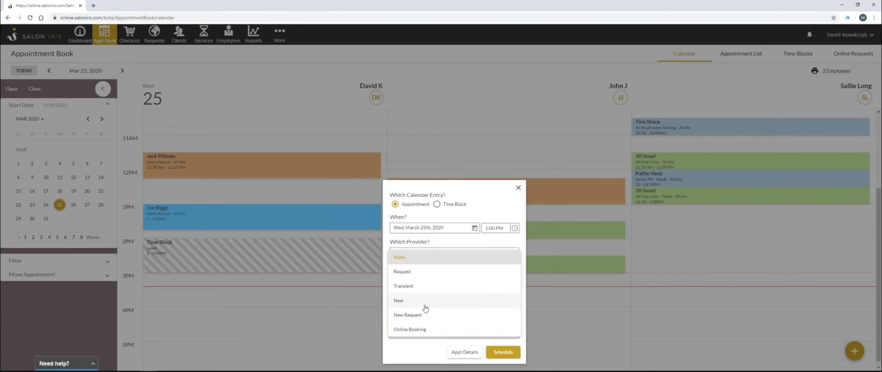
{"action": "left_click", "coordinate": [425, 351]}
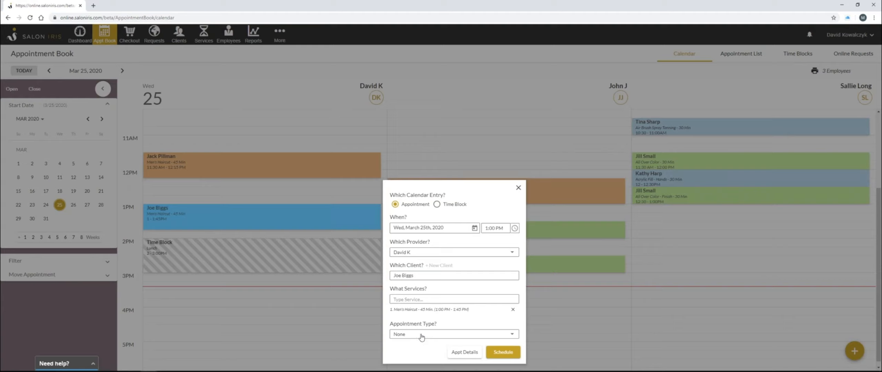
{"action": "left_click", "coordinate": [501, 352]}
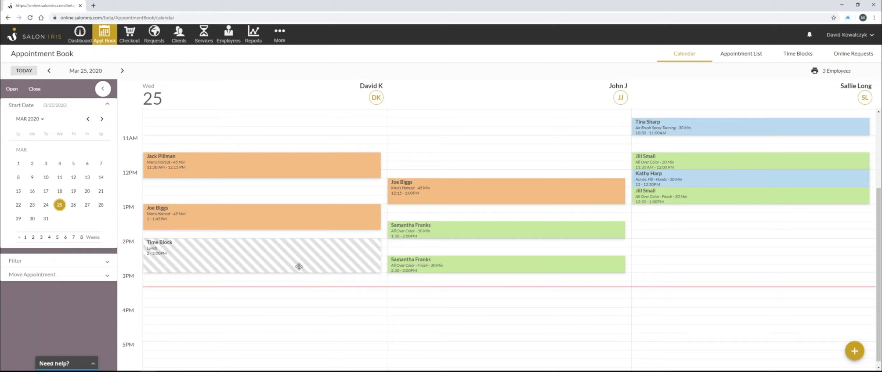
Check in the new 1 PM appointment in the first provider's column
{"action": "left_click", "coordinate": [288, 217]}
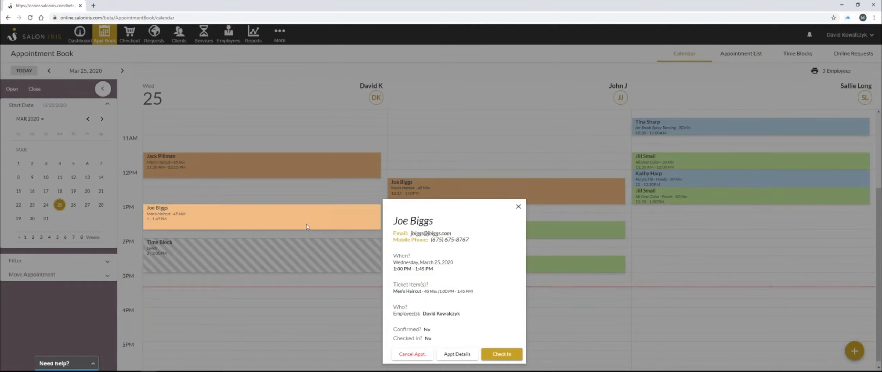
{"action": "left_click", "coordinate": [511, 355]}
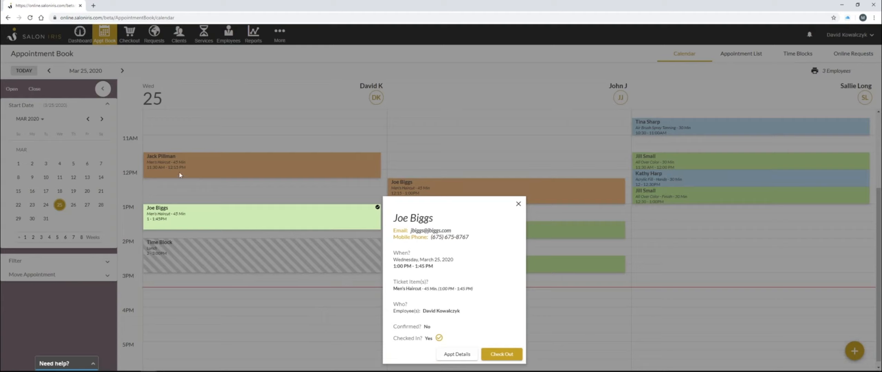
Open the 1 PM appointment's details, cancel its check-in and save the appointment
{"action": "left_click", "coordinate": [458, 355]}
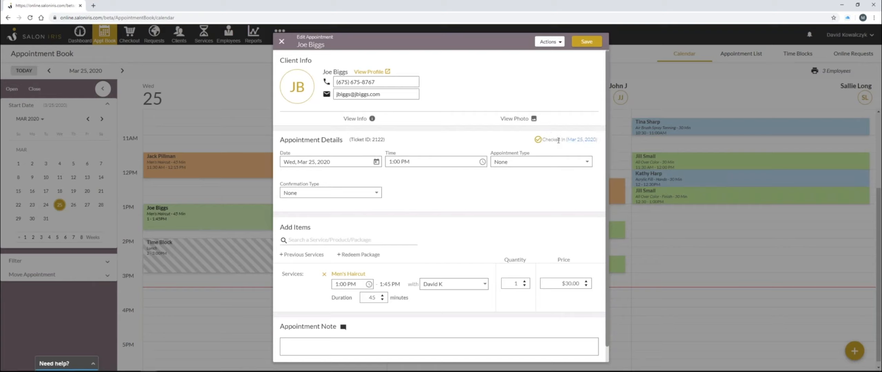
{"action": "left_click", "coordinate": [581, 141]}
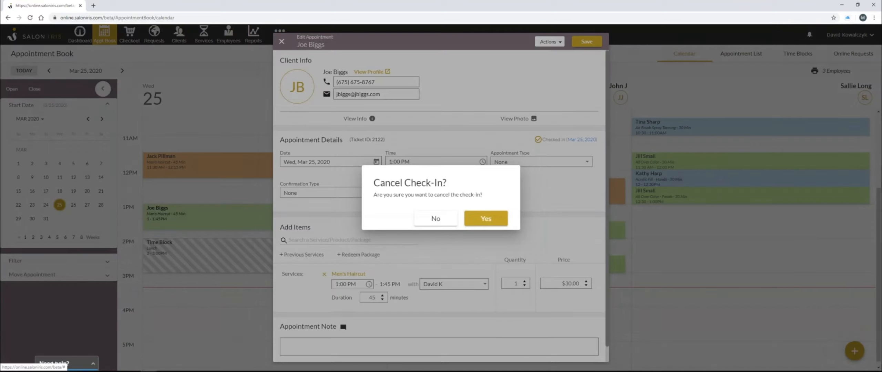
{"action": "left_click", "coordinate": [498, 220]}
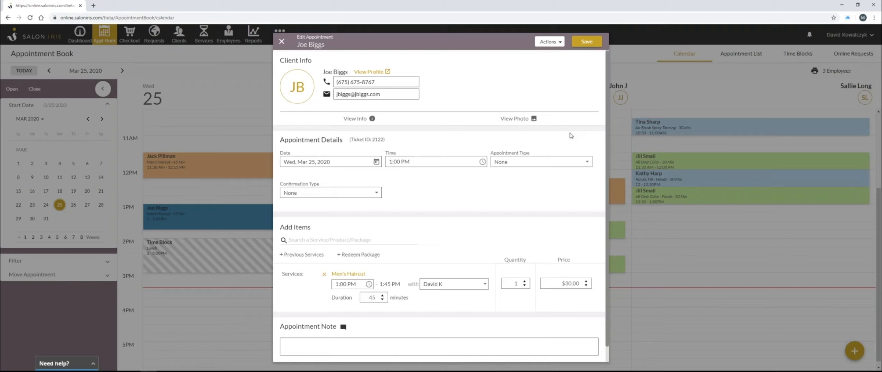
{"action": "left_click", "coordinate": [590, 42]}
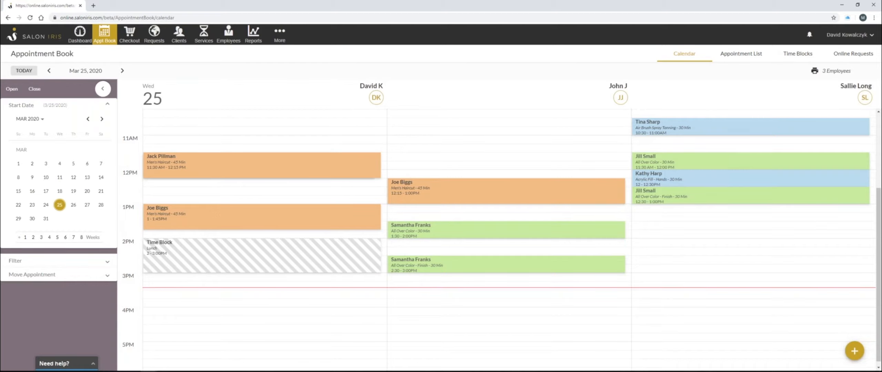
Check in the first provider's 11:30 AM Men's Haircut appointment
{"action": "left_click", "coordinate": [262, 166]}
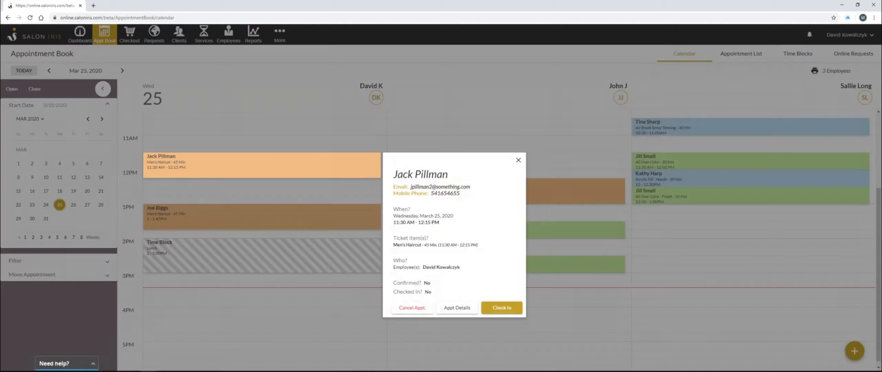
{"action": "left_click", "coordinate": [500, 308]}
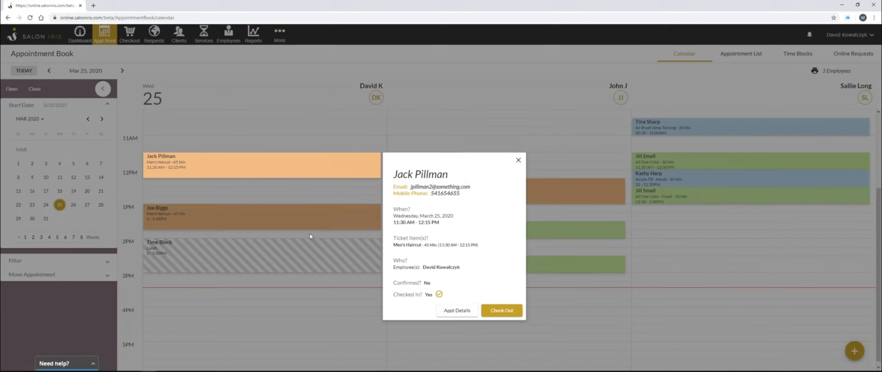
{"action": "left_click", "coordinate": [282, 191]}
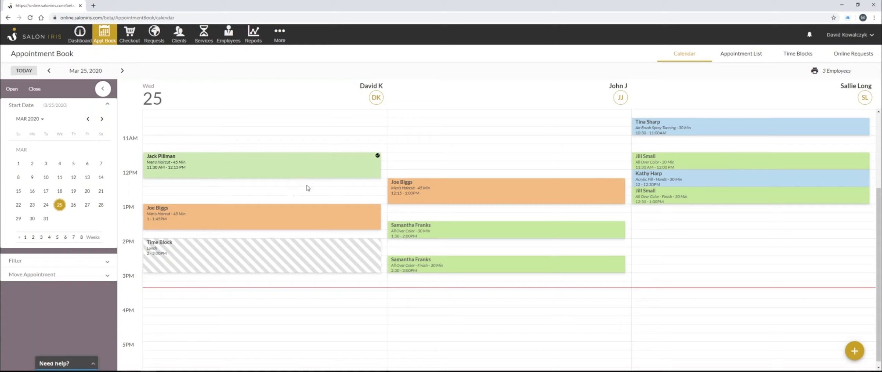
Move the 1 PM appointment to the third provider's column at 2 PM
{"action": "mouse_move", "coordinate": [378, 160]}
{"action": "left_click_drag", "start_coordinate": [246, 217], "coordinate": [672, 254]}
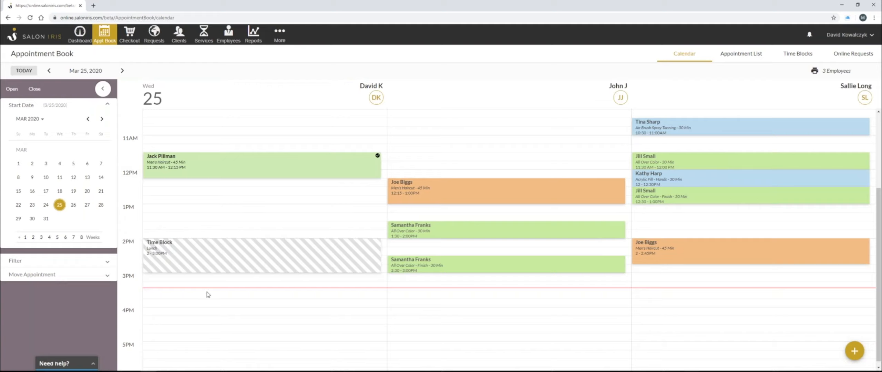
Open the Move Appointment holding area and place the 2 PM appointment in it
{"action": "left_click", "coordinate": [104, 278]}
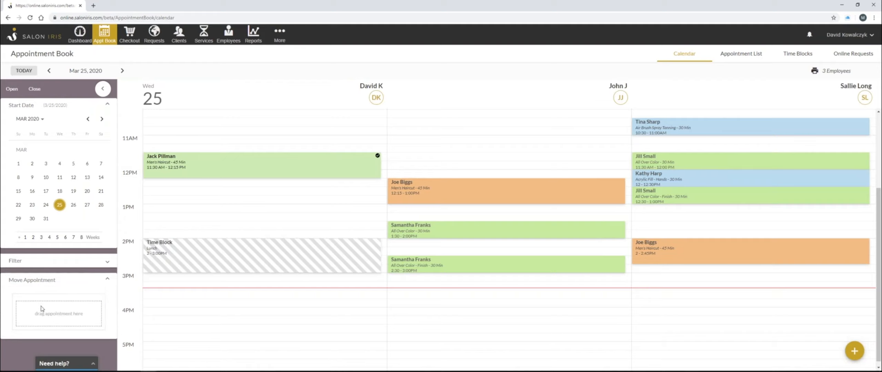
{"action": "mouse_move", "coordinate": [672, 251]}
{"action": "left_mouse_down"}
{"action": "mouse_move", "coordinate": [298, 275]}
{"action": "mouse_move", "coordinate": [299, 308]}
{"action": "mouse_move", "coordinate": [56, 311]}
{"action": "left_mouse_up"}
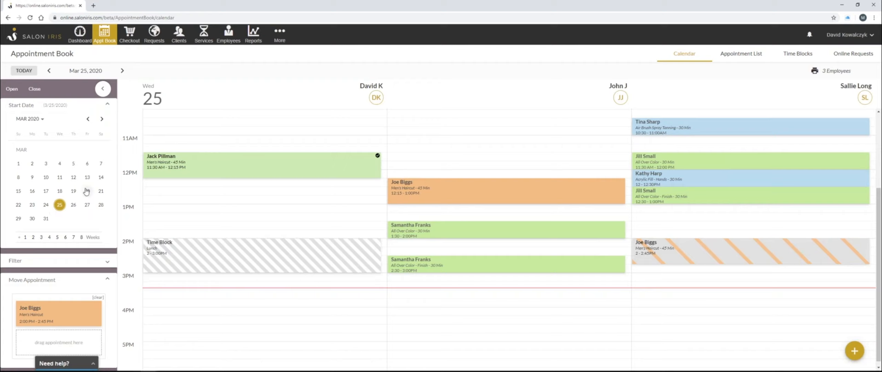
Try moving the held appointment to April 8, 2020 at 12:15 PM for the first provider, then return it to the holding area
{"action": "left_click", "coordinate": [102, 119]}
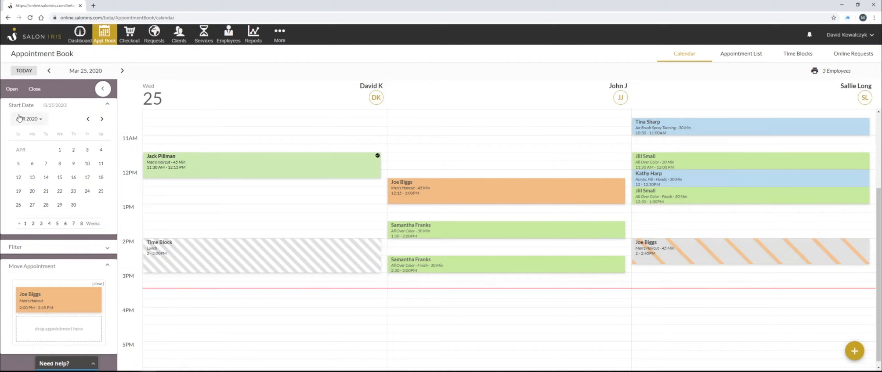
{"action": "left_click", "coordinate": [60, 164]}
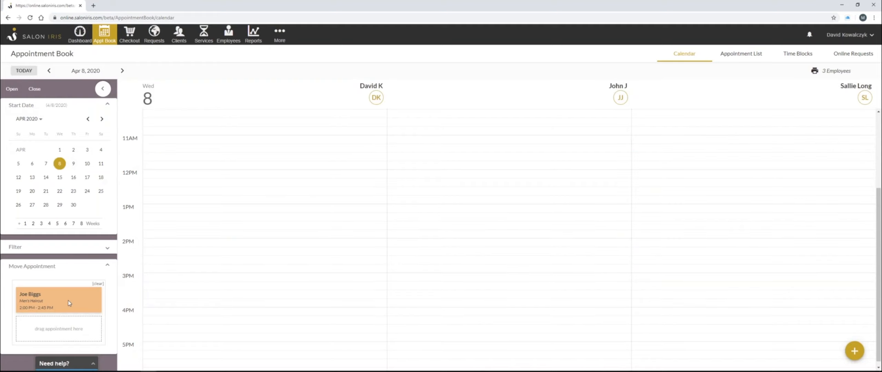
{"action": "left_click", "coordinate": [215, 210]}
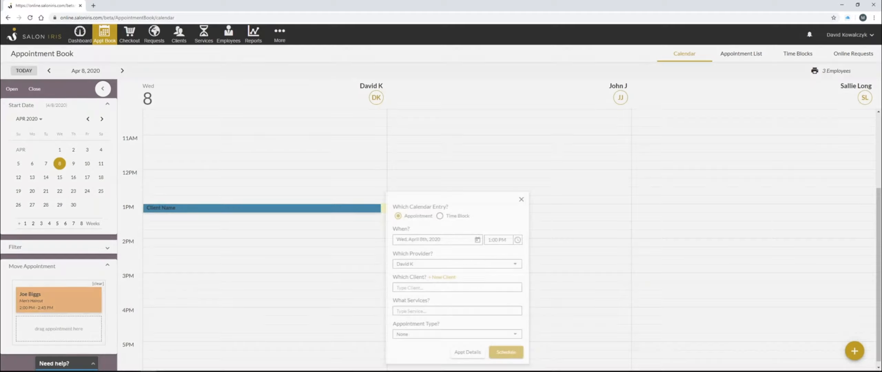
{"action": "left_click", "coordinate": [153, 251]}
{"action": "left_click_drag", "start_coordinate": [51, 295], "coordinate": [236, 192]}
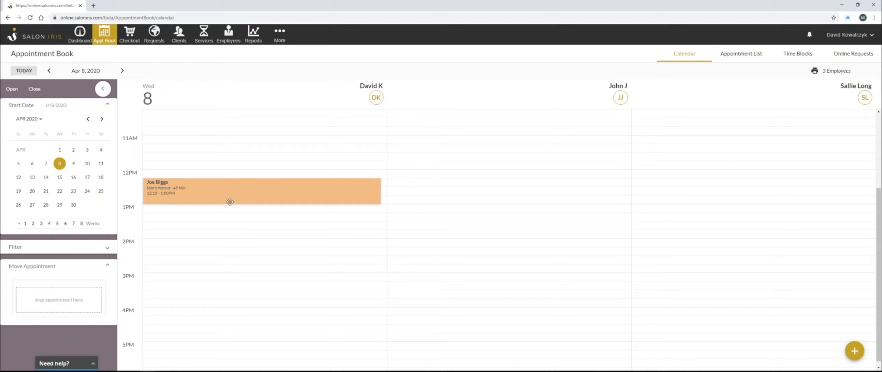
{"action": "left_click_drag", "start_coordinate": [228, 198], "coordinate": [76, 296]}
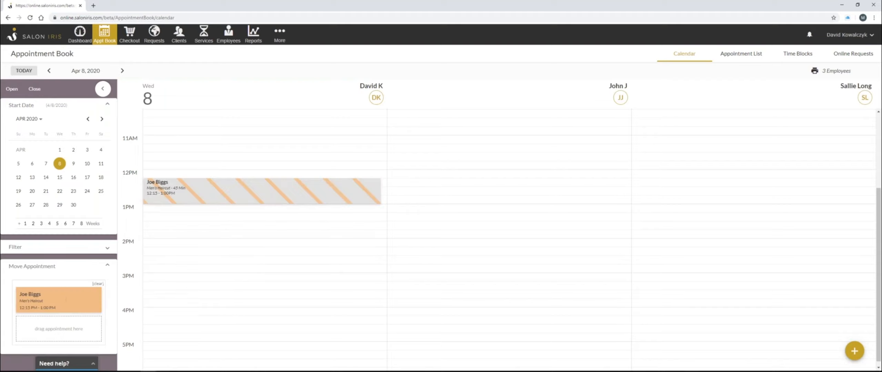
Go back to March 25, 2020 and drop the held appointment into the third provider's 2 PM slot
{"action": "left_click", "coordinate": [88, 119]}
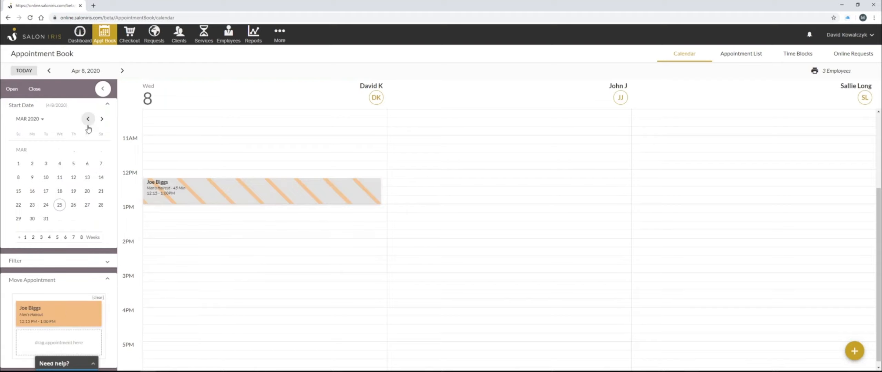
{"action": "left_click", "coordinate": [60, 205]}
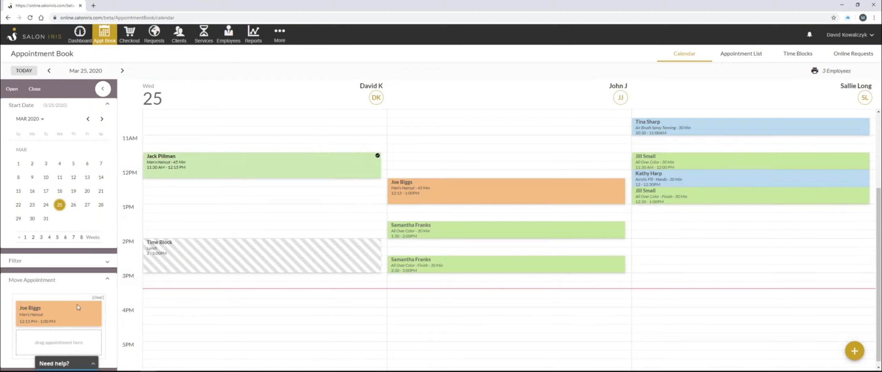
{"action": "left_click_drag", "start_coordinate": [78, 308], "coordinate": [715, 245]}
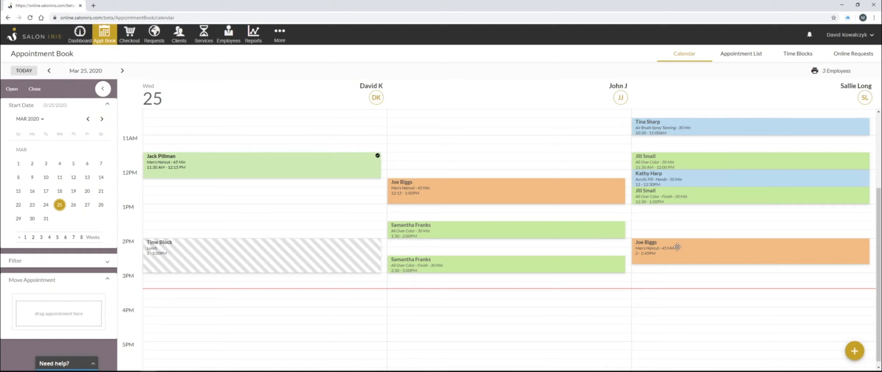
Check in the third provider's 2 PM Men's Haircut appointment
{"action": "left_click", "coordinate": [657, 251]}
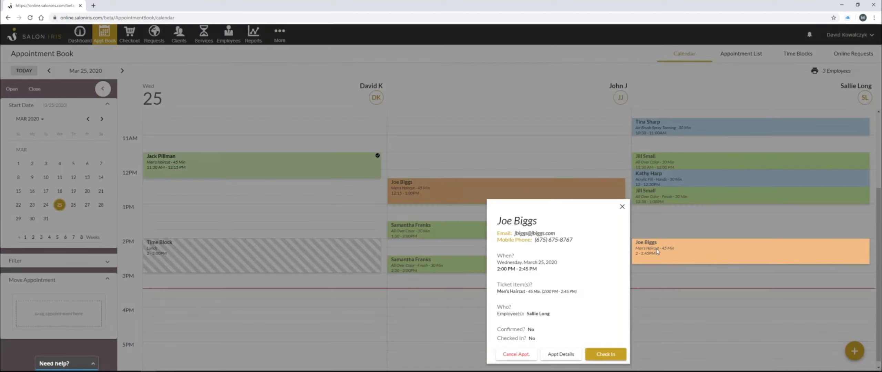
{"action": "left_click", "coordinate": [607, 355]}
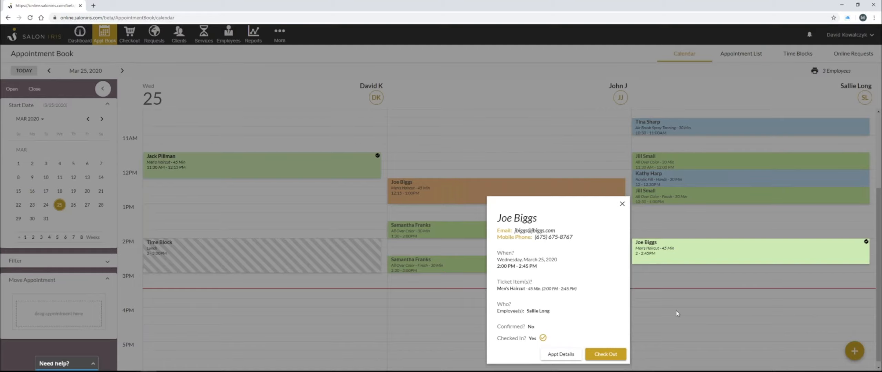
{"action": "left_click", "coordinate": [684, 286]}
{"action": "left_click", "coordinate": [692, 311]}
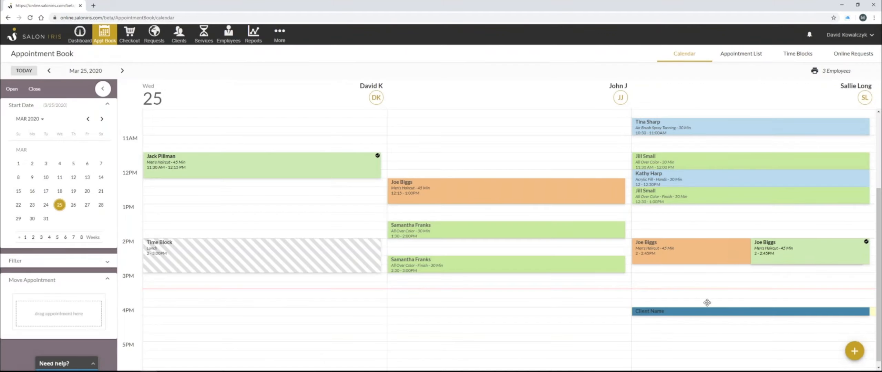
{"action": "left_click", "coordinate": [776, 288]}
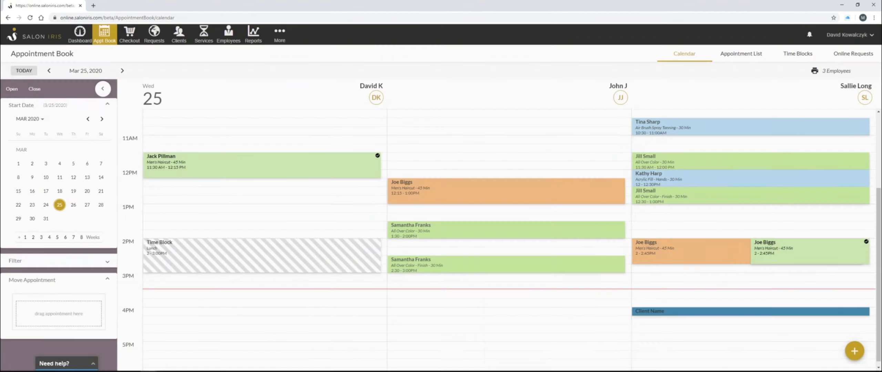
{"action": "left_click", "coordinate": [780, 247]}
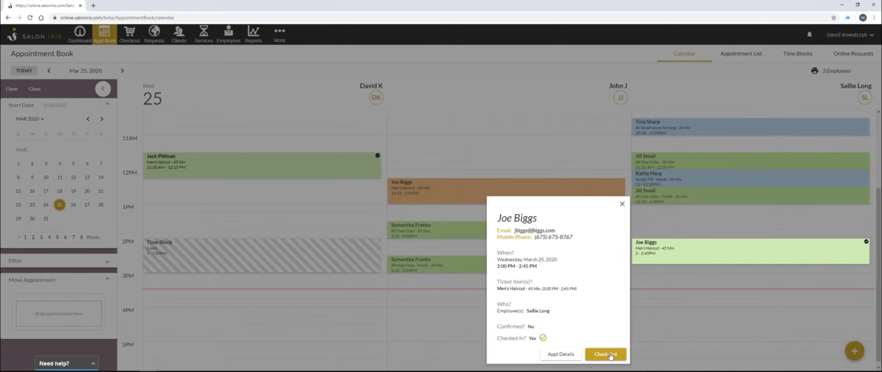
{"action": "left_click", "coordinate": [611, 357]}
{"action": "left_click", "coordinate": [10, 54]}
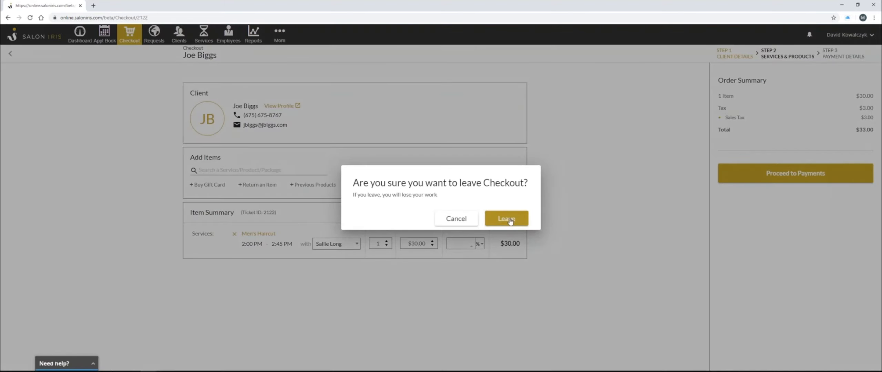
{"action": "left_click", "coordinate": [507, 219]}
Open the 2 PM appointment's details and examine its duration and appointment note fields
{"action": "left_click", "coordinate": [698, 252]}
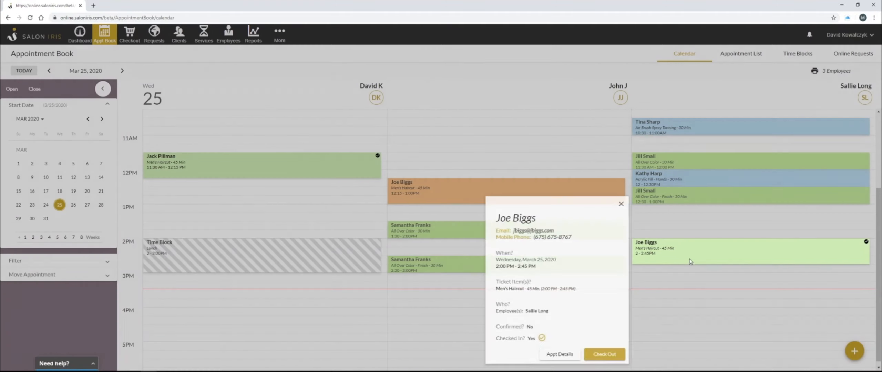
{"action": "left_click", "coordinate": [565, 356]}
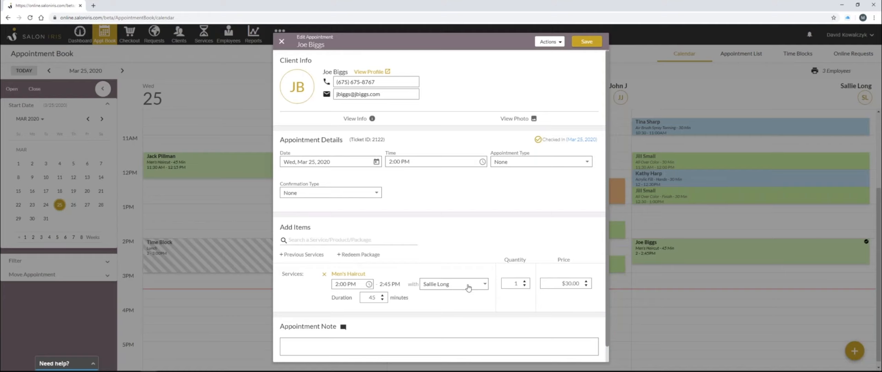
{"action": "scroll", "coordinate": [352, 268], "scroll_direction": "down", "scroll_amount": 1}
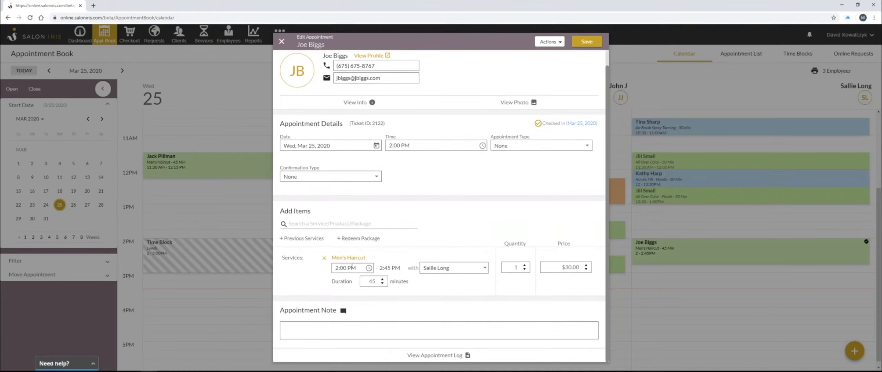
{"action": "double_click", "coordinate": [368, 281]}
{"action": "left_click", "coordinate": [308, 144]}
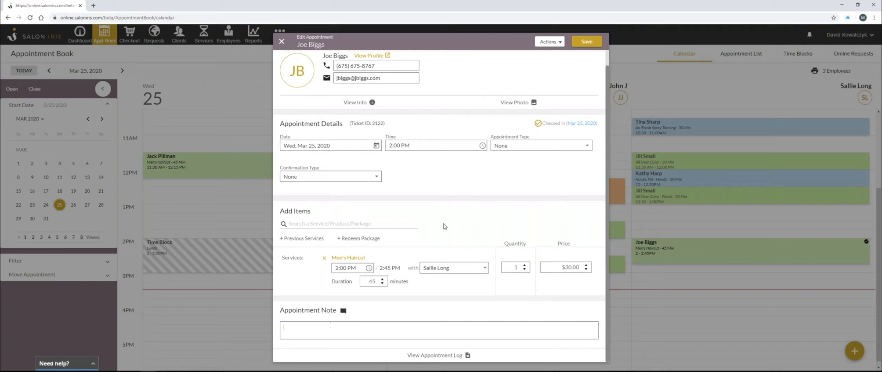
{"action": "left_click", "coordinate": [362, 326]}
Check out the appointment from its actions, declining to save changes
{"action": "left_click", "coordinate": [560, 42]}
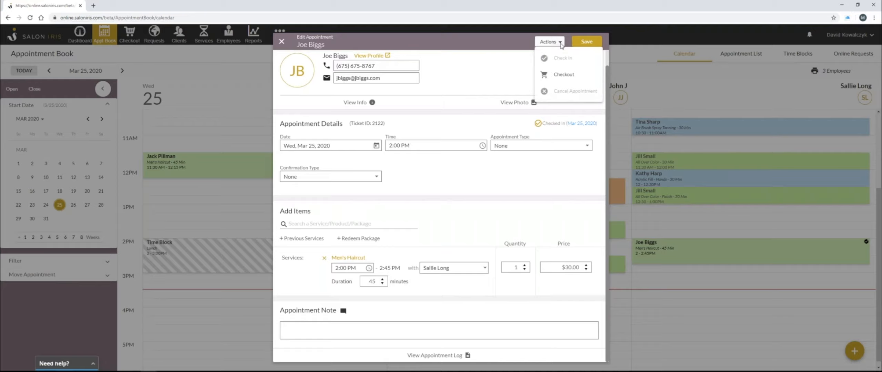
{"action": "left_click", "coordinate": [565, 74]}
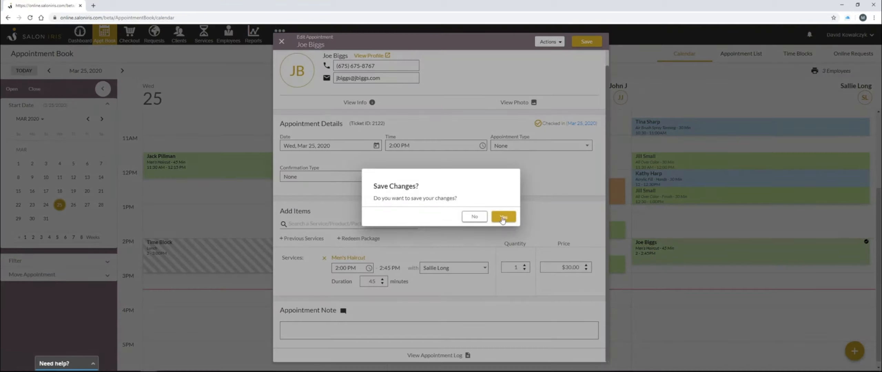
{"action": "left_click", "coordinate": [475, 217]}
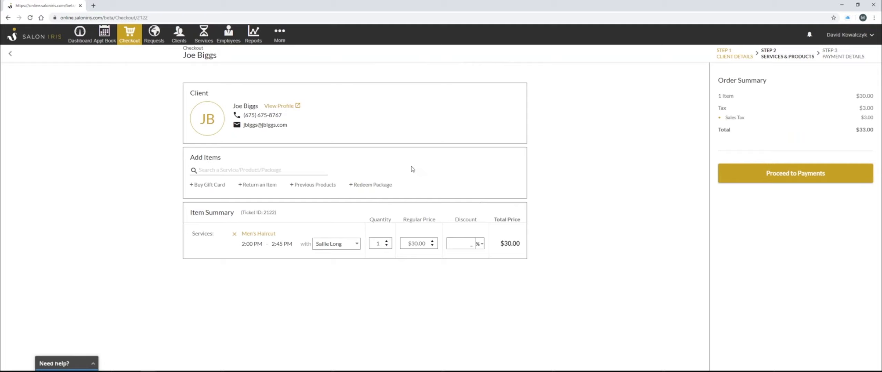
Open the Buy a Gift Card form to review its fields, then cancel it
{"action": "left_click", "coordinate": [211, 185]}
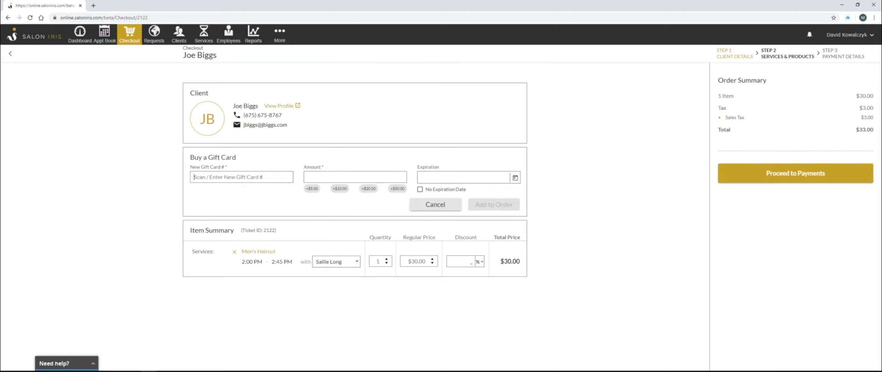
{"action": "left_click", "coordinate": [350, 178]}
{"action": "left_click", "coordinate": [429, 207]}
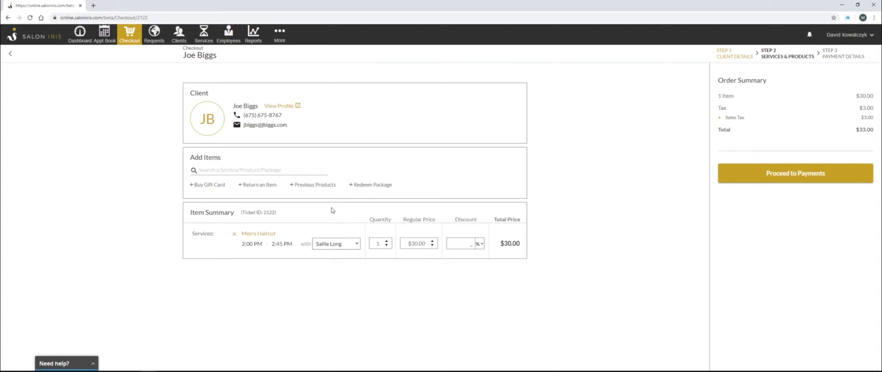
Review the client's previous services in the item search and the previous products list, then go back
{"action": "left_click", "coordinate": [284, 170]}
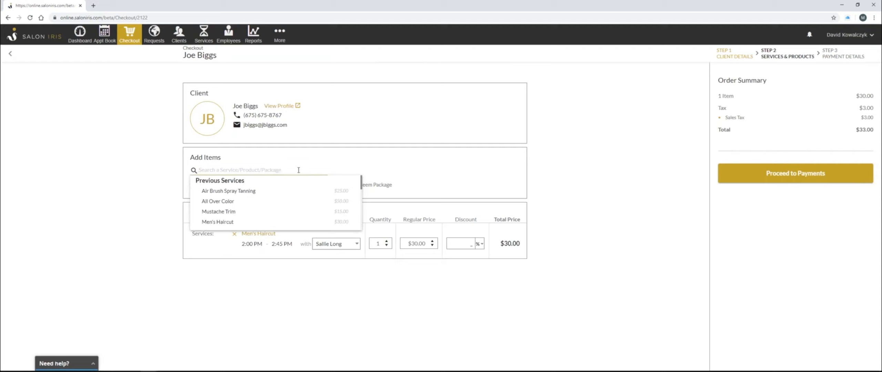
{"action": "left_click", "coordinate": [379, 170]}
{"action": "left_click", "coordinate": [315, 186]}
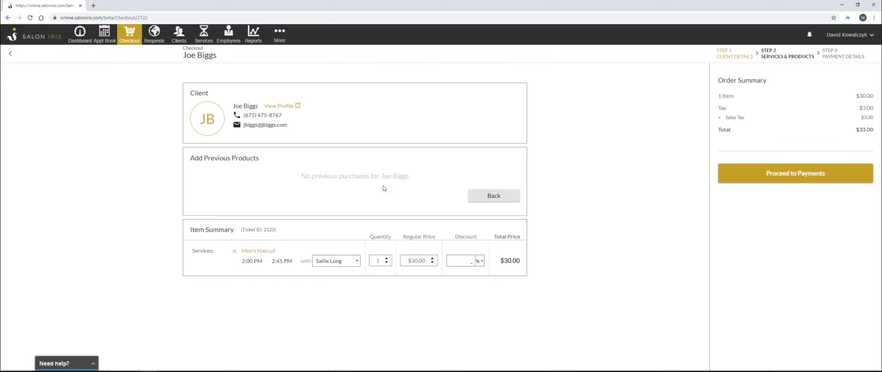
{"action": "left_click", "coordinate": [474, 197]}
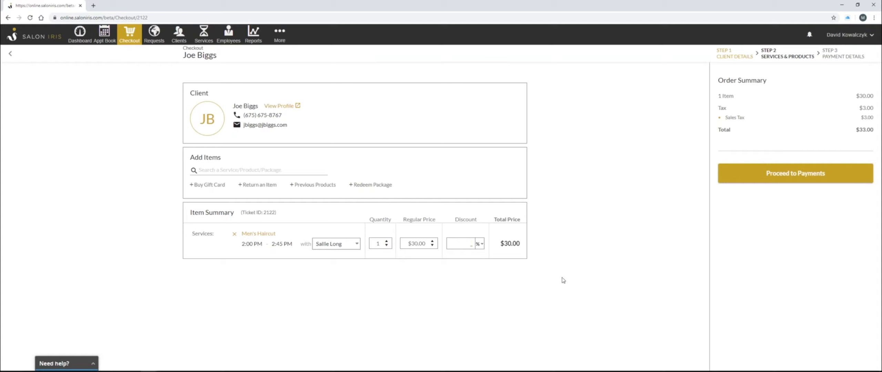
Proceed to payments, choose a credit card payment, and open the device selection
{"action": "left_click", "coordinate": [787, 177]}
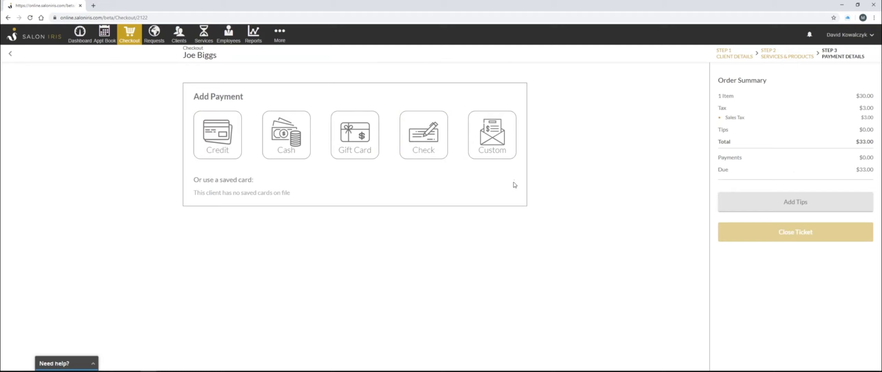
{"action": "left_click", "coordinate": [226, 148]}
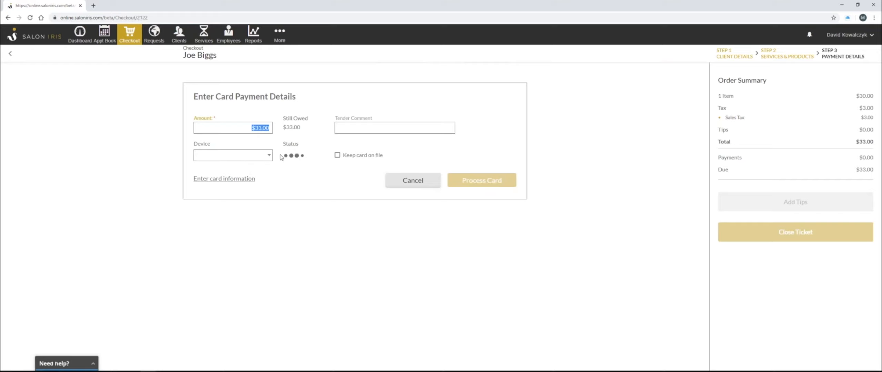
{"action": "left_click", "coordinate": [269, 158]}
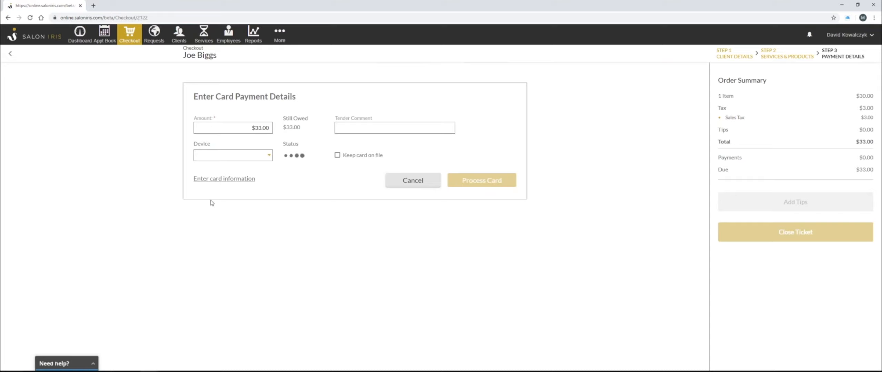
Open the manual card information form to review it, then return to the services and products step
{"action": "left_click", "coordinate": [228, 179]}
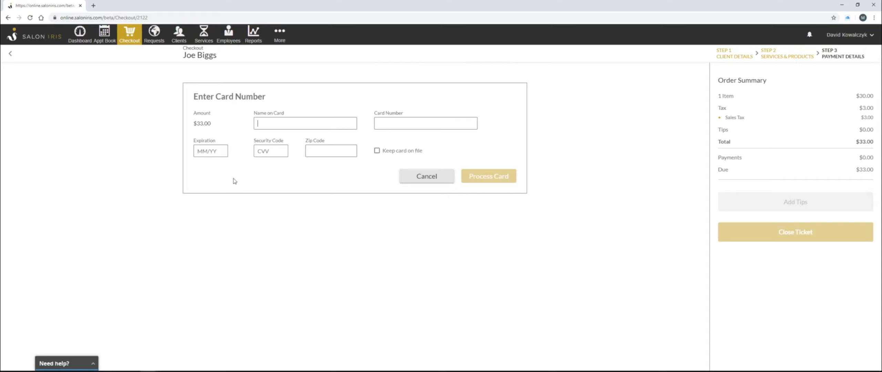
{"action": "left_click", "coordinate": [10, 54]}
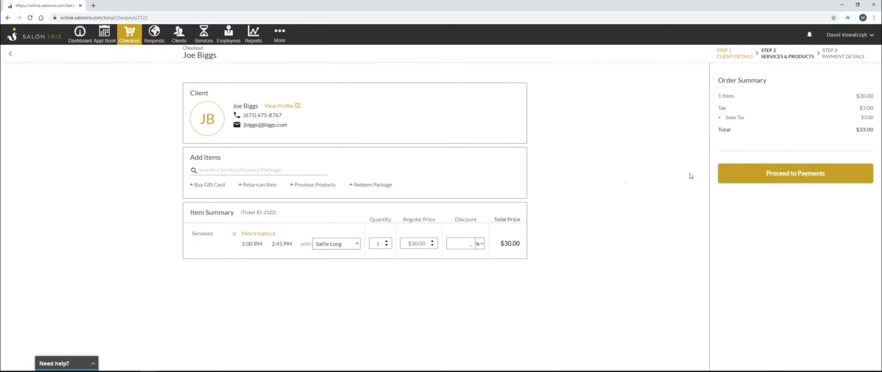
Proceed to payments and add a $33.00 cash payment
{"action": "left_click", "coordinate": [803, 176]}
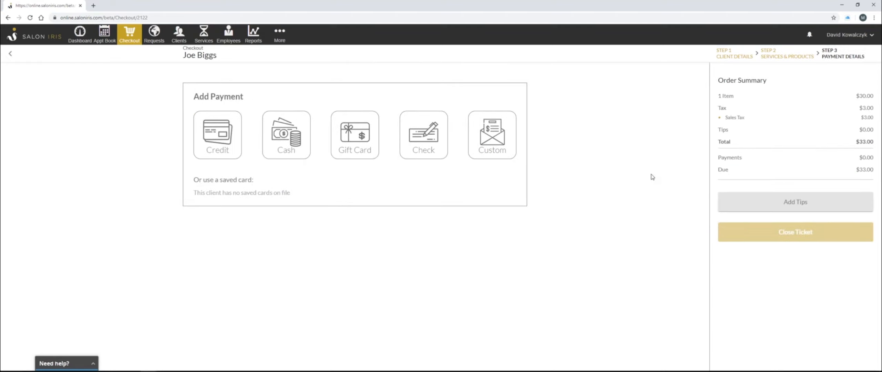
{"action": "left_click", "coordinate": [291, 158]}
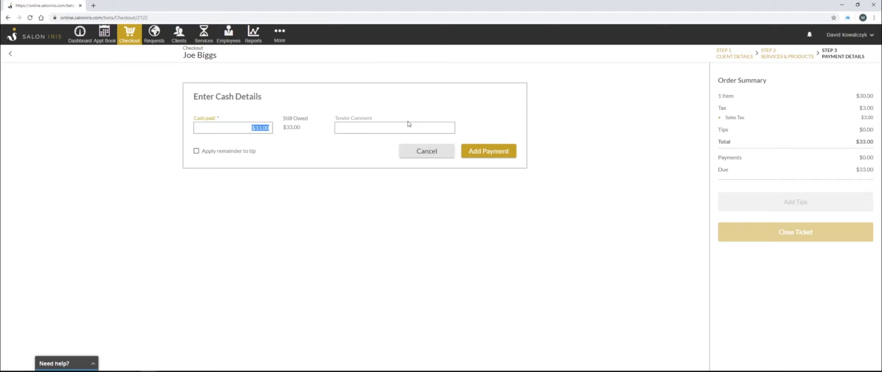
{"action": "left_click", "coordinate": [482, 155]}
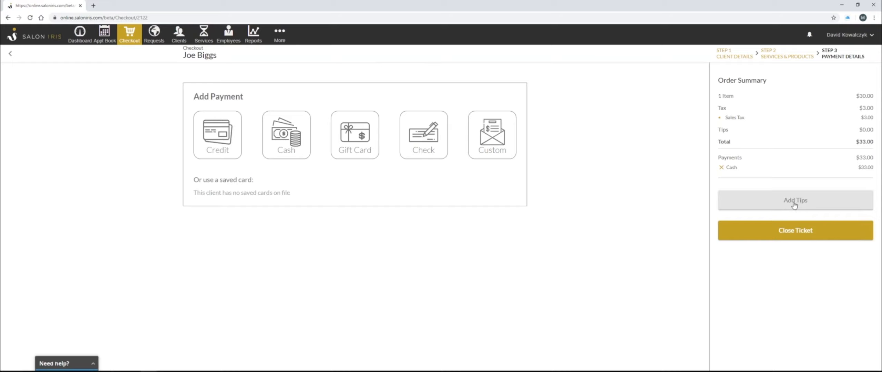
{"action": "left_click", "coordinate": [807, 205]}
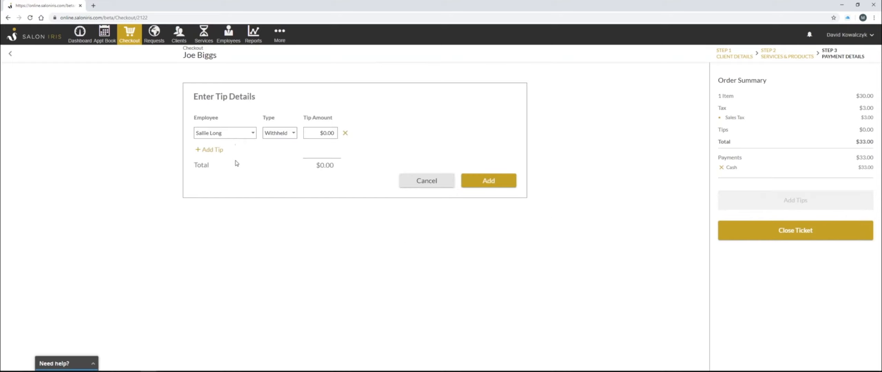
{"action": "left_click", "coordinate": [323, 135]}
{"action": "type", "text": "10"}
{"action": "left_click", "coordinate": [476, 182]}
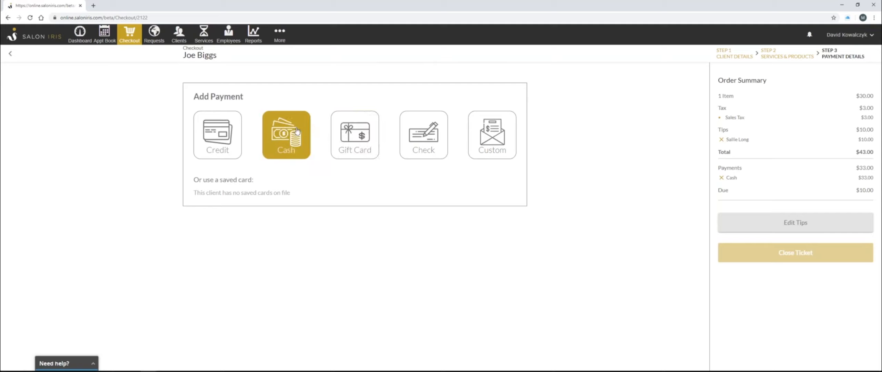
Add a $10.00 cash payment for the remaining tip balance
{"action": "left_click", "coordinate": [276, 135]}
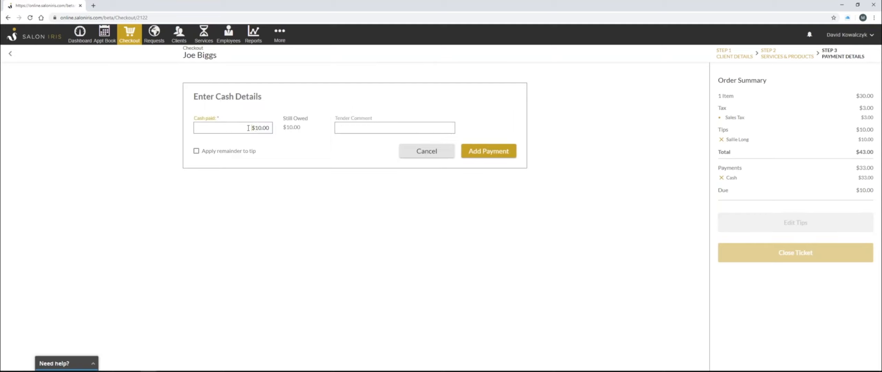
{"action": "left_click", "coordinate": [289, 133]}
{"action": "left_click", "coordinate": [504, 155]}
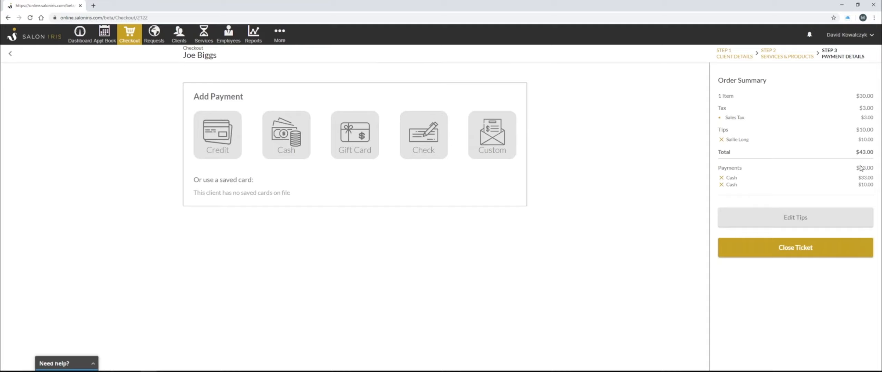
Remove both cash payments and add a single $43.00 cash payment instead
{"action": "left_click", "coordinate": [722, 178]}
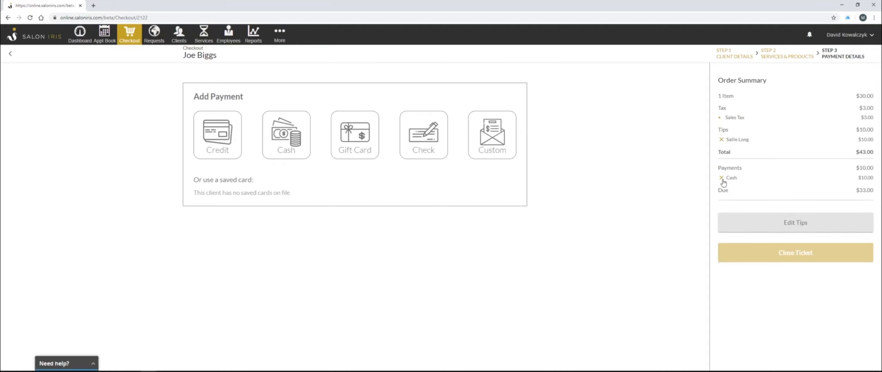
{"action": "left_click", "coordinate": [722, 178]}
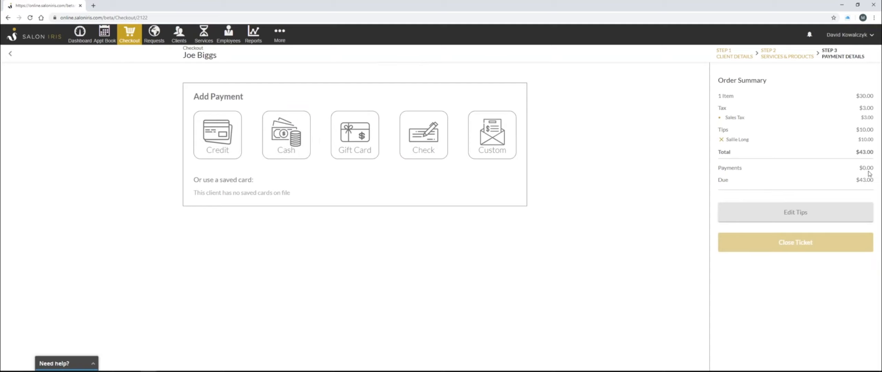
{"action": "left_click", "coordinate": [299, 145]}
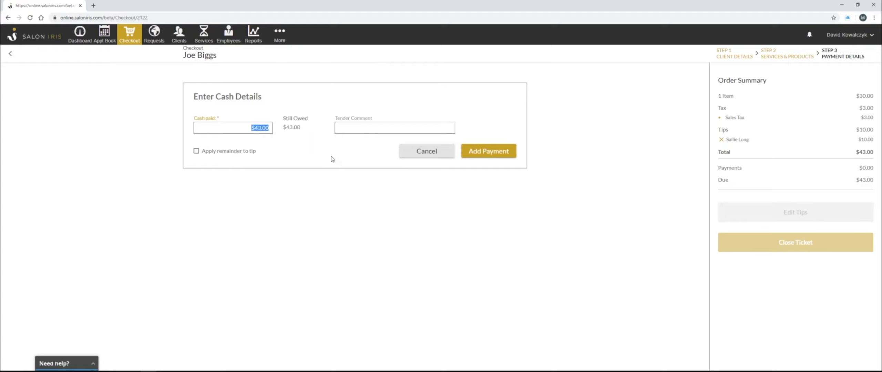
{"action": "left_click", "coordinate": [509, 154]}
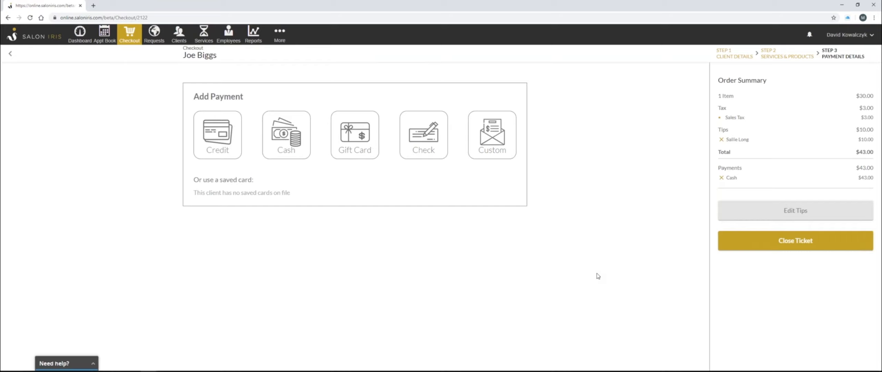
Close the ticket, skip the receipt, and return to the calendar
{"action": "left_click", "coordinate": [820, 247]}
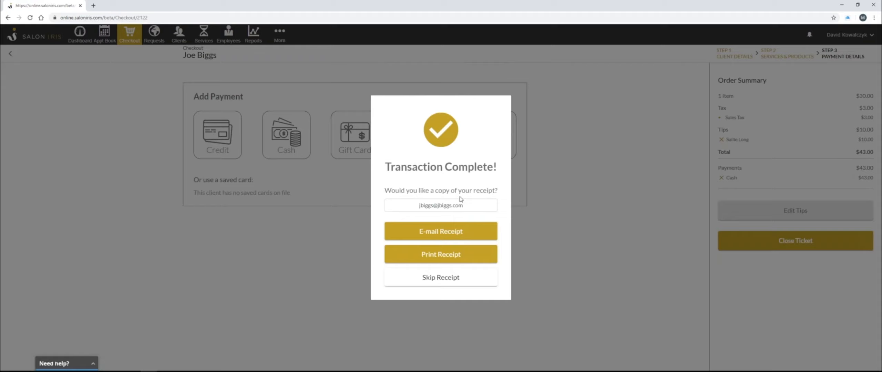
{"action": "left_click", "coordinate": [448, 280]}
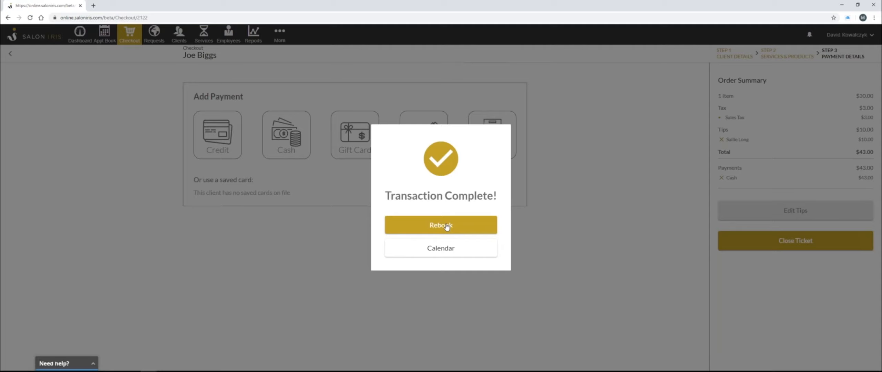
{"action": "left_click", "coordinate": [444, 252]}
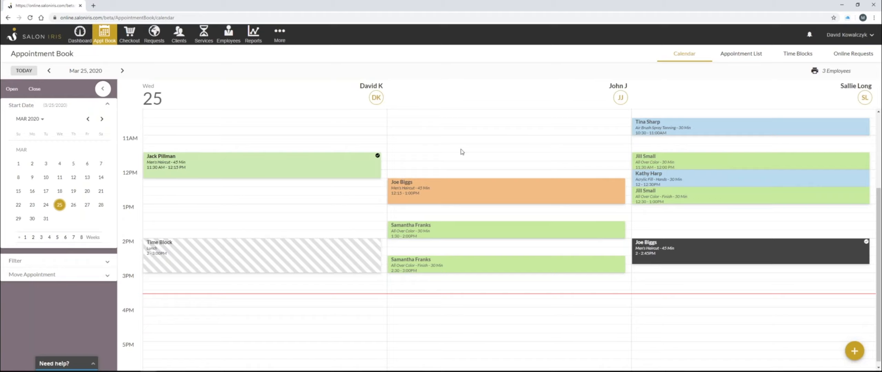
Open a client's profile from the client list, review its personal info, then close it
{"action": "left_click", "coordinate": [179, 34]}
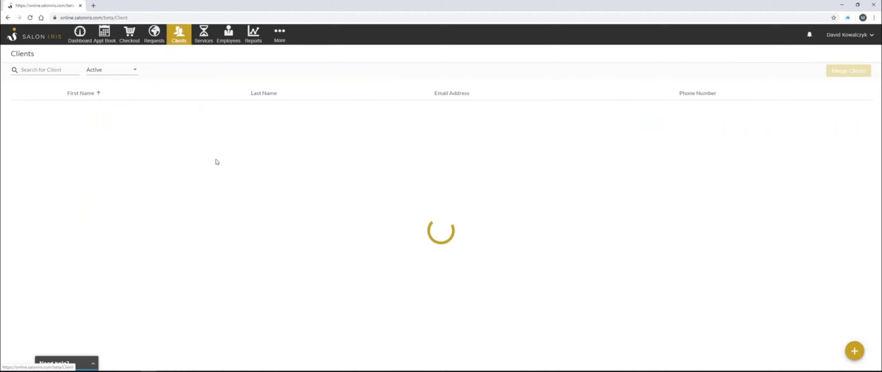
{"action": "left_click", "coordinate": [154, 144]}
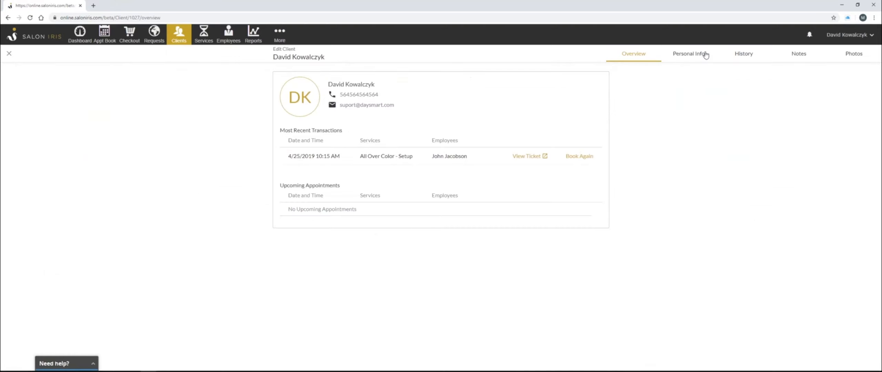
{"action": "left_click", "coordinate": [702, 55]}
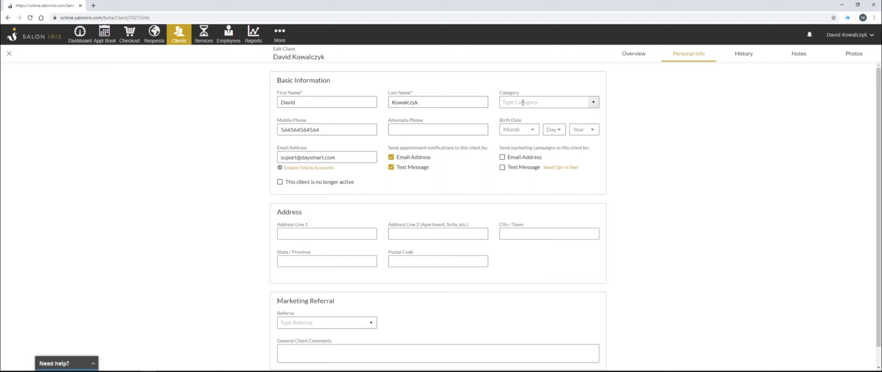
{"action": "left_click", "coordinate": [8, 55]}
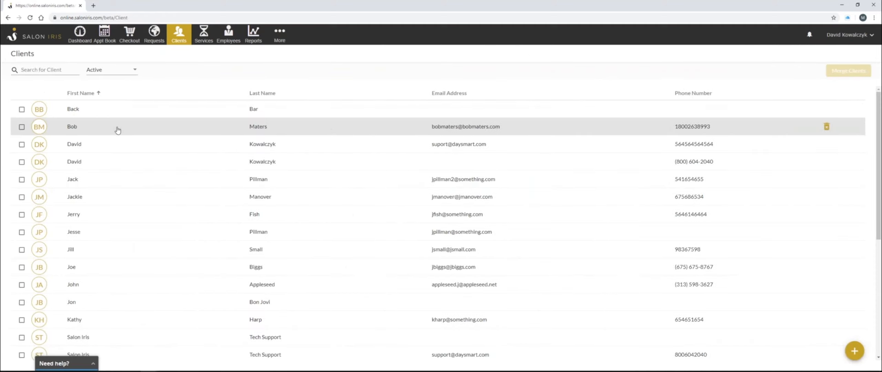
Open the Reminders and Notifications settings under E-mail and Texting and review the appointment reminder options and templates
{"action": "left_click", "coordinate": [104, 35]}
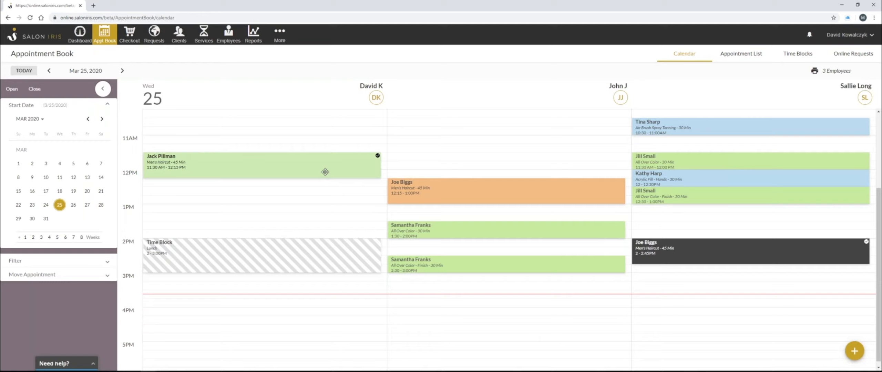
{"action": "left_click", "coordinate": [284, 39]}
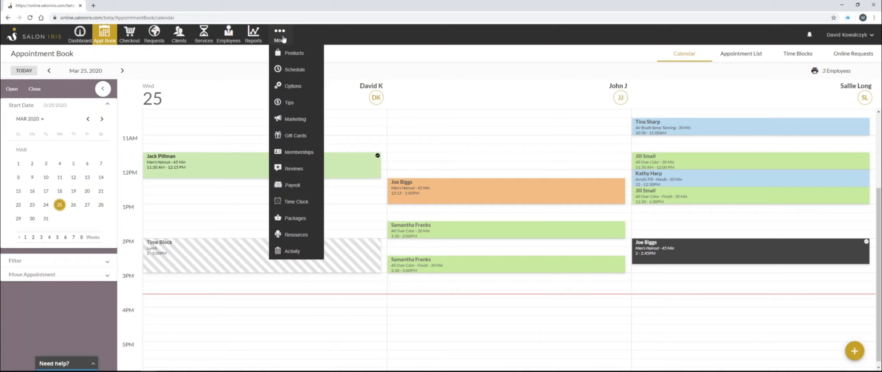
{"action": "left_click", "coordinate": [295, 91]}
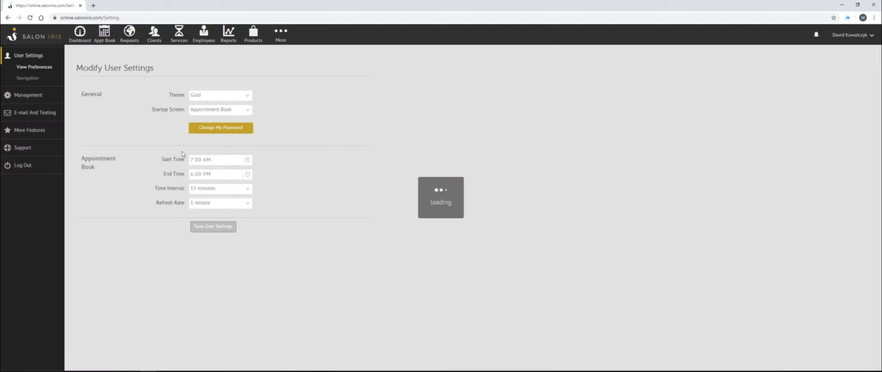
{"action": "left_click", "coordinate": [39, 117]}
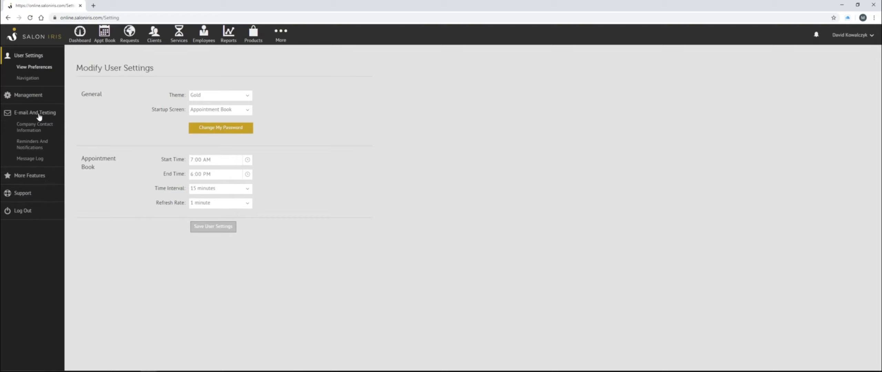
{"action": "left_click", "coordinate": [39, 148]}
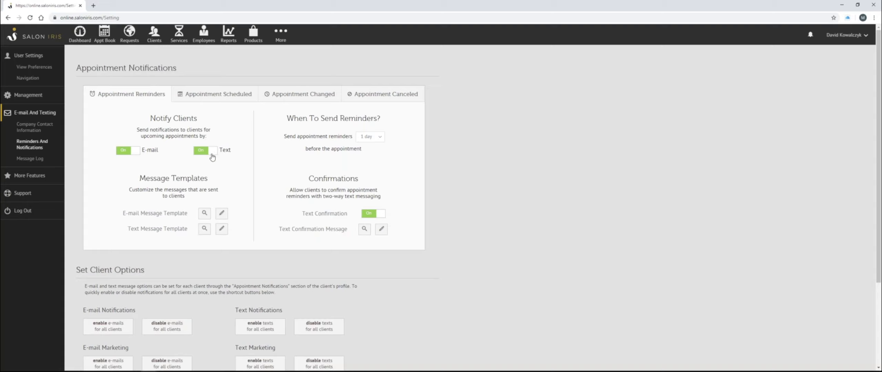
{"action": "left_click_drag", "start_coordinate": [124, 213], "coordinate": [188, 214]}
{"action": "left_click", "coordinate": [140, 225]}
{"action": "left_click_drag", "start_coordinate": [128, 229], "coordinate": [188, 229]}
{"action": "left_click", "coordinate": [209, 191]}
{"action": "left_click_drag", "start_coordinate": [295, 122], "coordinate": [382, 125]}
{"action": "left_click", "coordinate": [333, 135]}
Return to the notification settings and review the Appointment Scheduled, Changed and Canceled tabs
{"action": "left_click", "coordinate": [105, 35]}
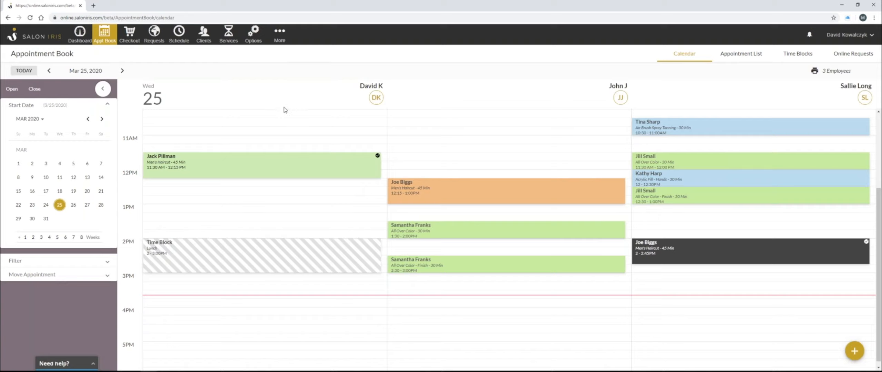
{"action": "left_click", "coordinate": [259, 39]}
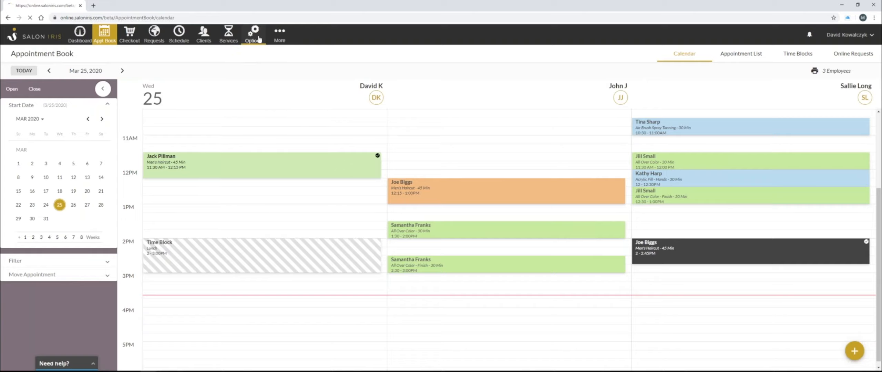
{"action": "left_click", "coordinate": [46, 116]}
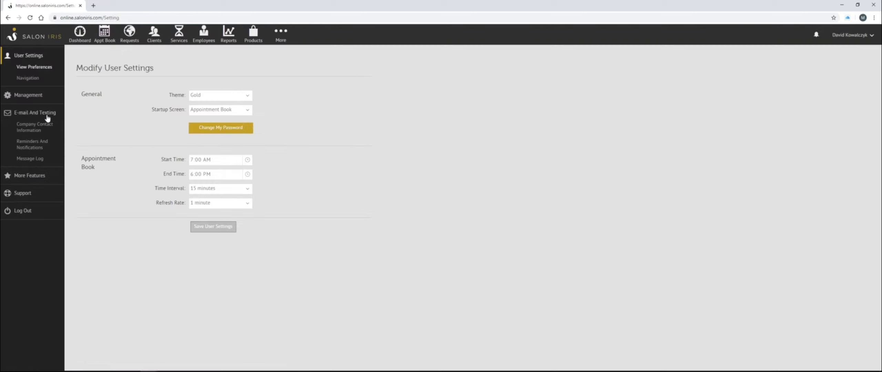
{"action": "left_click", "coordinate": [39, 147]}
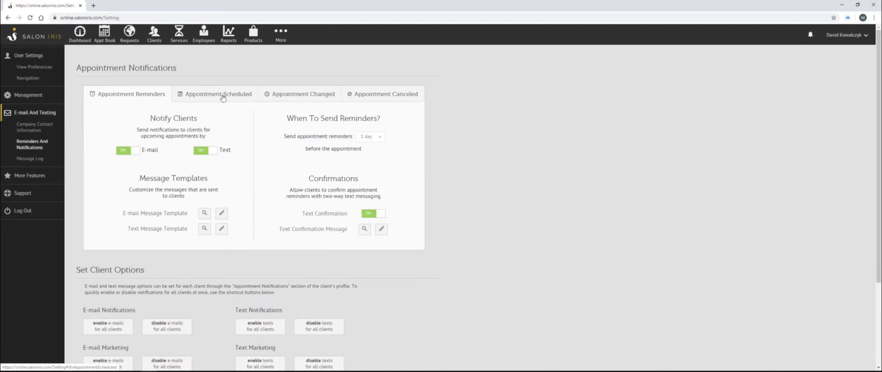
{"action": "left_click", "coordinate": [223, 98]}
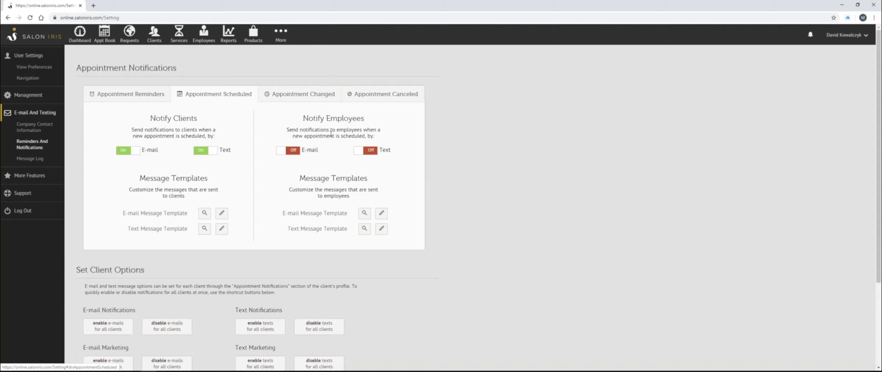
{"action": "left_click", "coordinate": [321, 98]}
{"action": "left_click", "coordinate": [358, 98]}
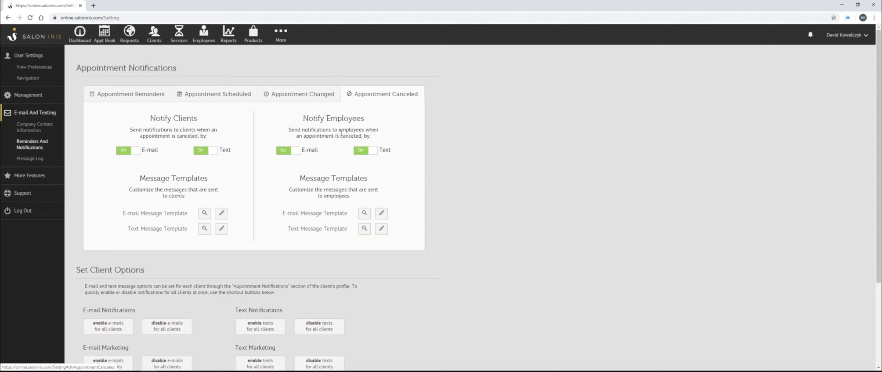
{"action": "left_click", "coordinate": [240, 98]}
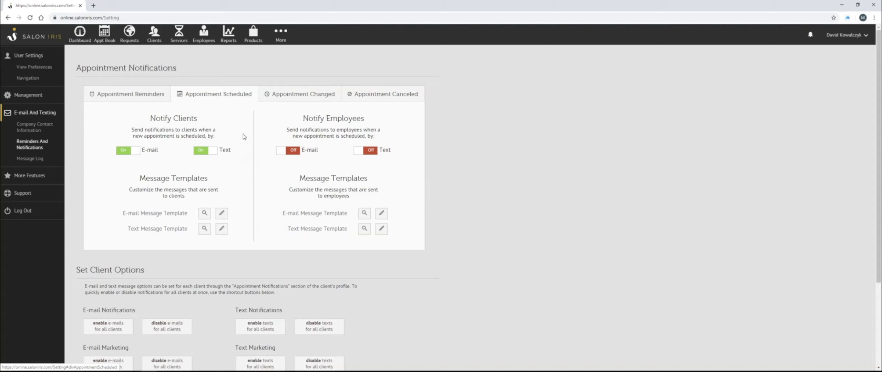
Open the Sales Totals and Sales Tax by Range of Days report and set its date range to This Week
{"action": "left_click", "coordinate": [231, 35]}
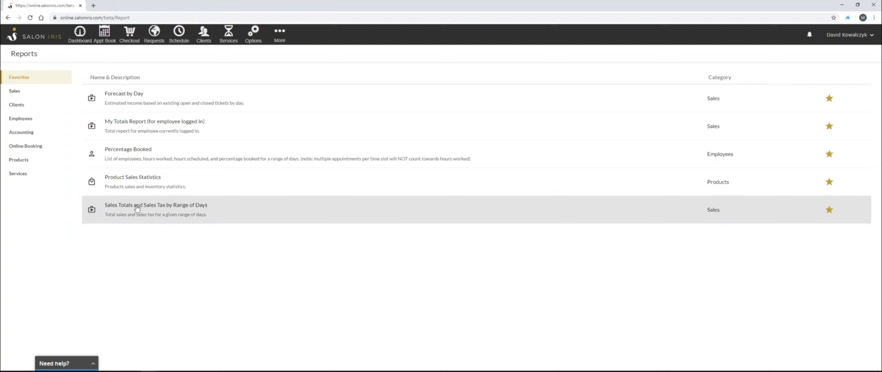
{"action": "left_click", "coordinate": [137, 209]}
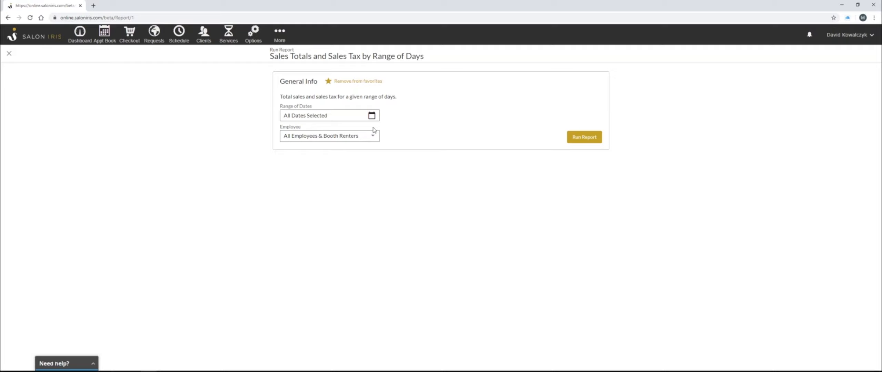
{"action": "left_click_drag", "start_coordinate": [281, 97], "coordinate": [363, 97]}
{"action": "left_click", "coordinate": [334, 114]}
{"action": "left_click", "coordinate": [371, 115]}
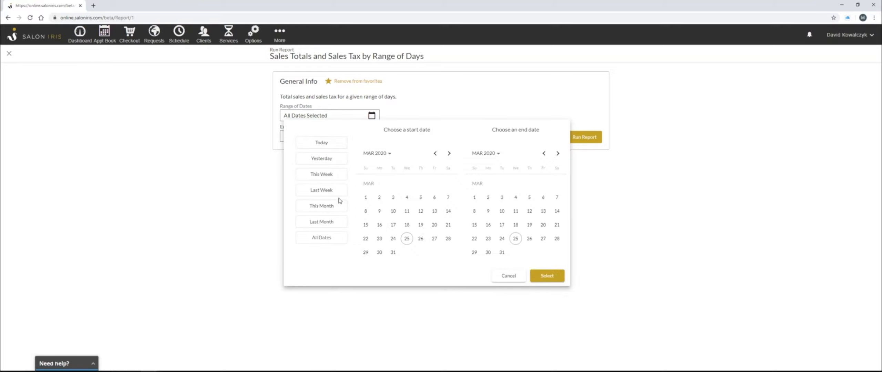
{"action": "left_click", "coordinate": [340, 178]}
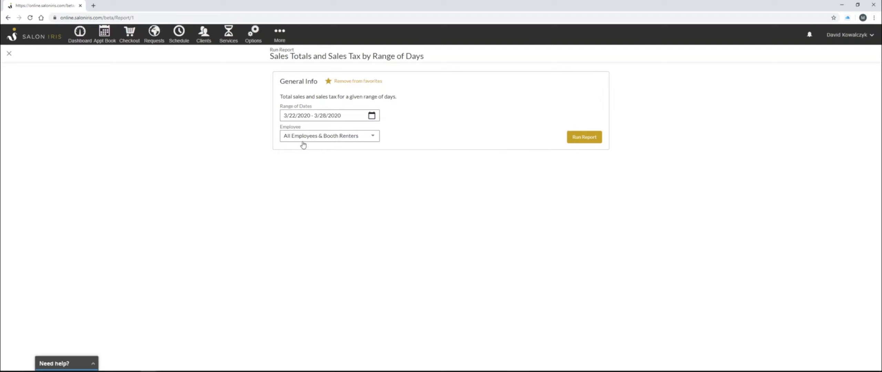
Browse the employee filter options and run the report for All Employees & Booth Renters
{"action": "left_click", "coordinate": [355, 140]}
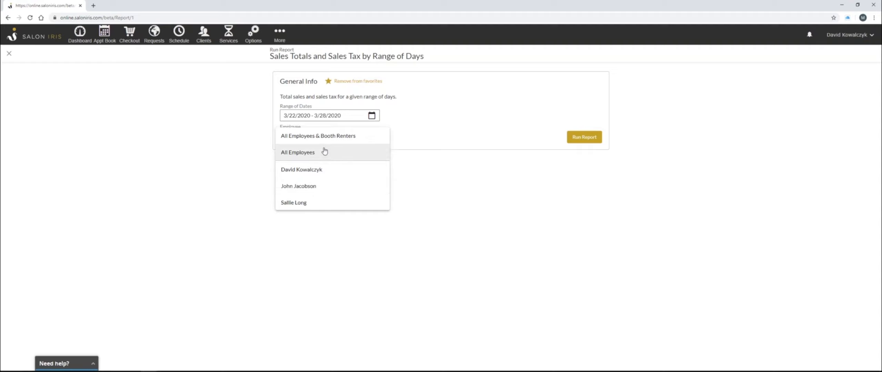
{"action": "left_click", "coordinate": [462, 176]}
{"action": "left_click", "coordinate": [348, 139]}
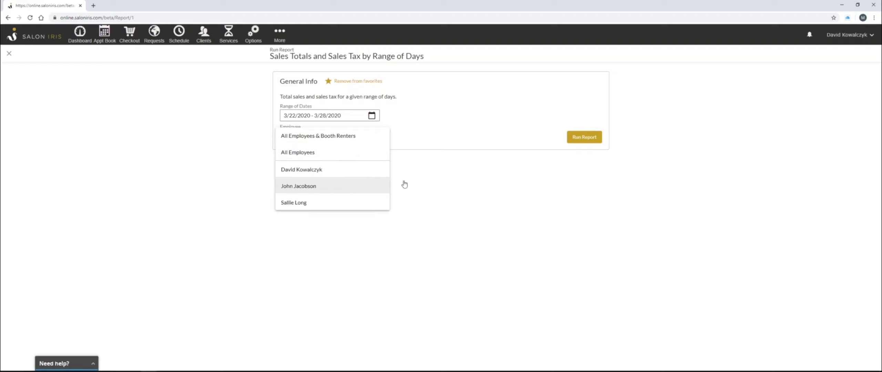
{"action": "left_click", "coordinate": [468, 183]}
{"action": "left_click", "coordinate": [588, 137]}
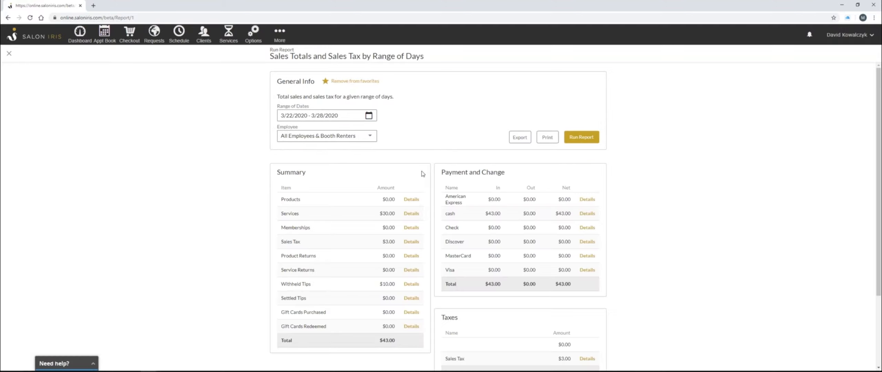
Review the report's Summary, Payment and Change, Taxes, and Employees and Booth Renters sections
{"action": "scroll", "coordinate": [427, 173], "scroll_direction": "down", "scroll_amount": 1}
{"action": "scroll", "coordinate": [607, 195], "scroll_direction": "down", "scroll_amount": 1}
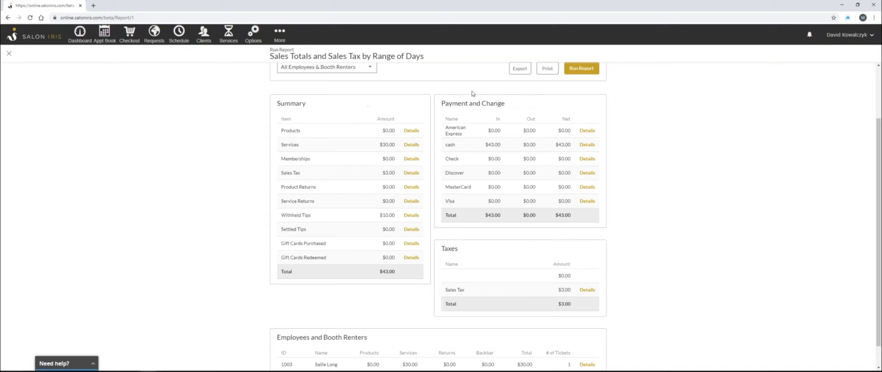
{"action": "left_click_drag", "start_coordinate": [450, 133], "coordinate": [469, 135]}
{"action": "left_click", "coordinate": [449, 142]}
{"action": "scroll", "coordinate": [413, 296], "scroll_direction": "down", "scroll_amount": 1}
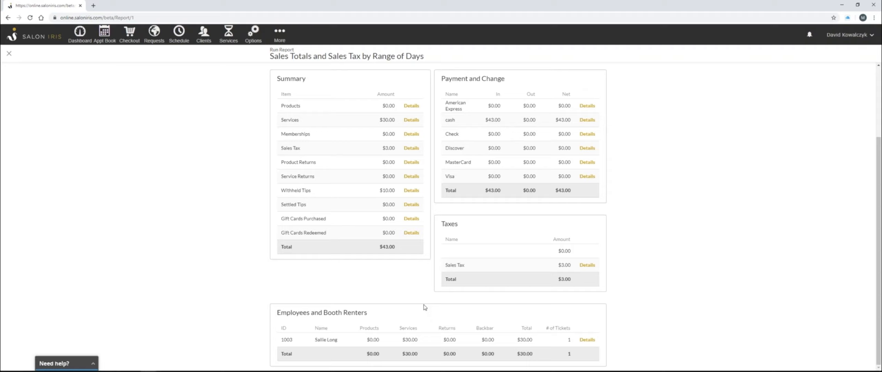
{"action": "left_click_drag", "start_coordinate": [311, 340], "coordinate": [533, 340]}
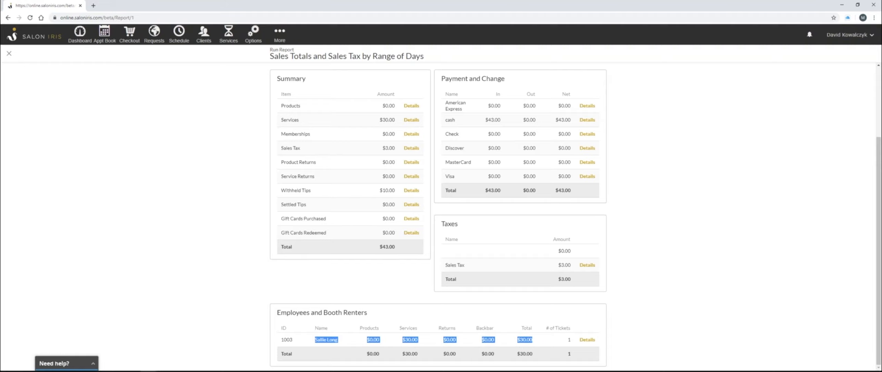
{"action": "left_click", "coordinate": [651, 342]}
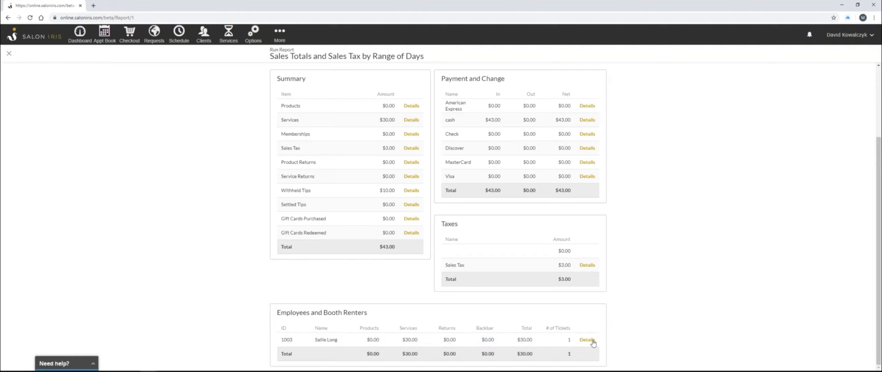
Open the closed-ticket details for the listed employee, then close the details panel
{"action": "left_click", "coordinate": [592, 340]}
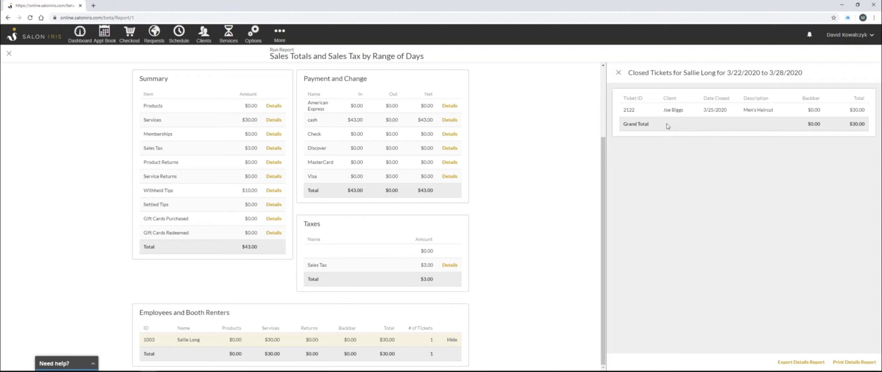
{"action": "left_click", "coordinate": [618, 74]}
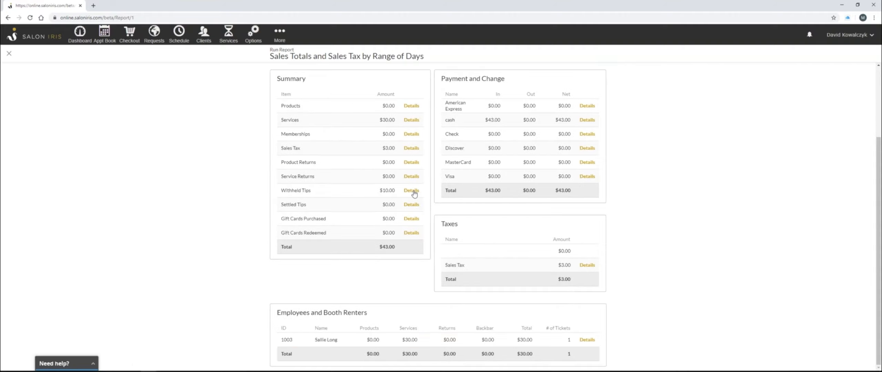
Open the appointment book, view the online requests, then return to the calendar
{"action": "left_click", "coordinate": [105, 34]}
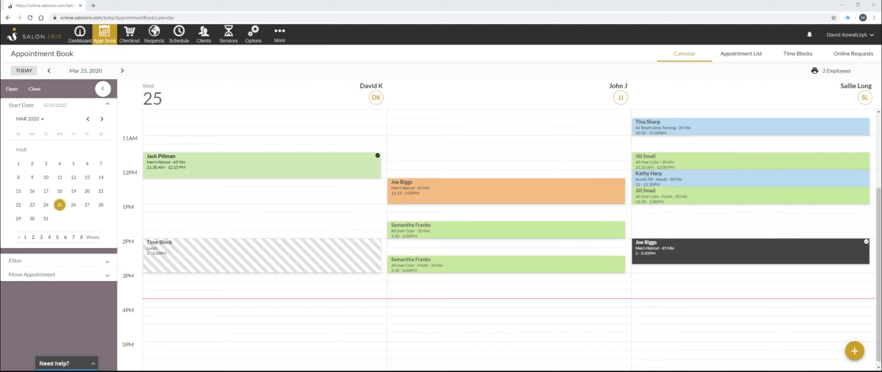
{"action": "left_click", "coordinate": [155, 35]}
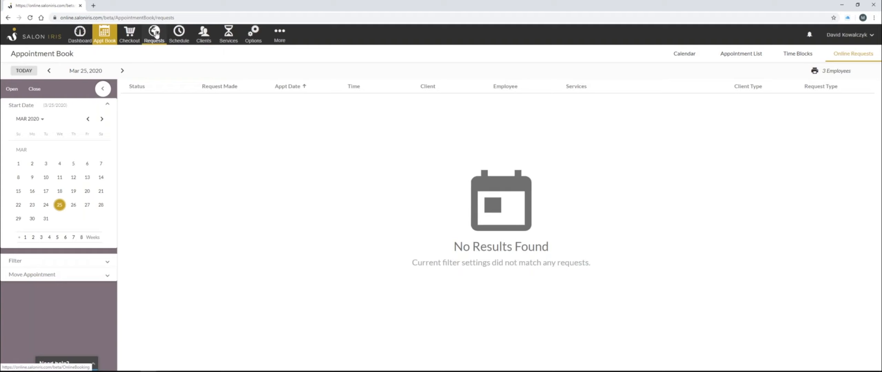
{"action": "left_click", "coordinate": [110, 41]}
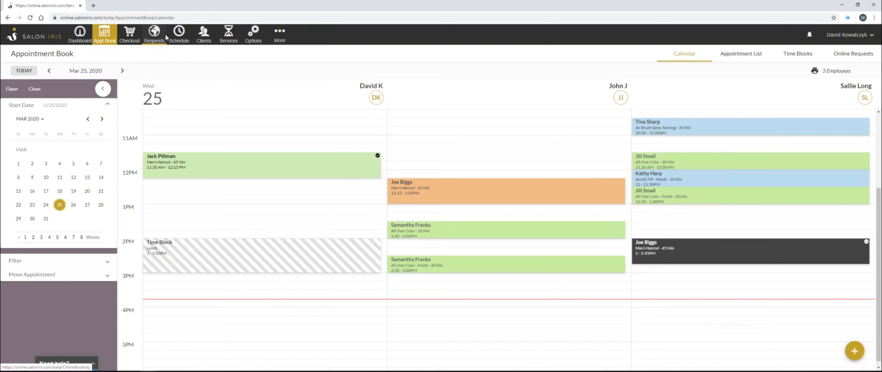
Step to the next day and back, then open and close the lunch time block
{"action": "left_click", "coordinate": [123, 71]}
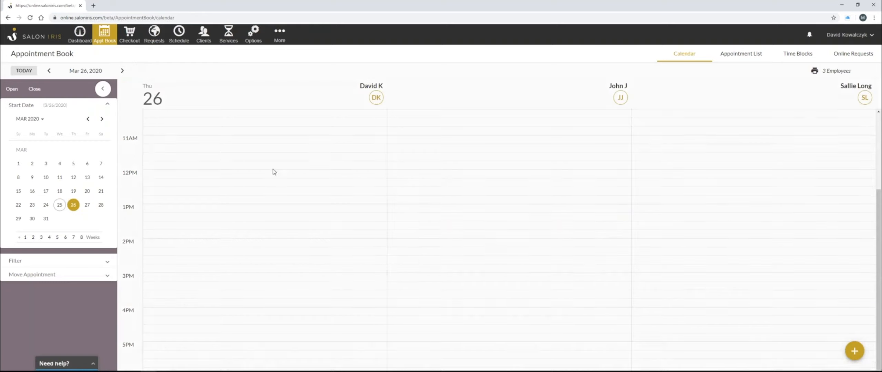
{"action": "left_click", "coordinate": [50, 71]}
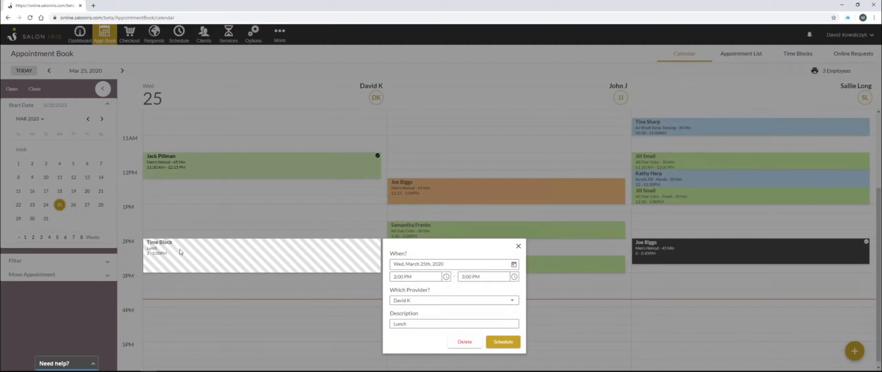
{"action": "left_click", "coordinate": [213, 257]}
{"action": "left_click", "coordinate": [295, 212]}
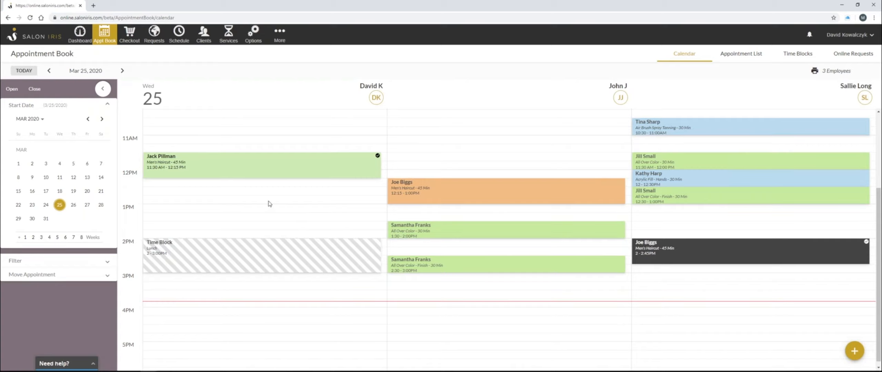
{"action": "left_click", "coordinate": [443, 265]}
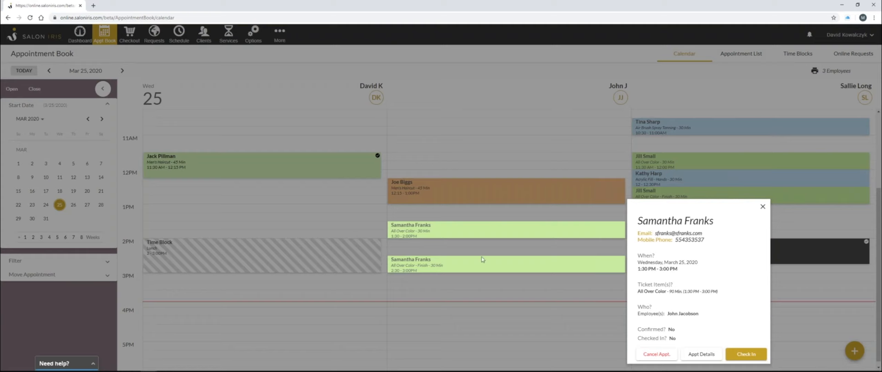
{"action": "left_click", "coordinate": [702, 355]}
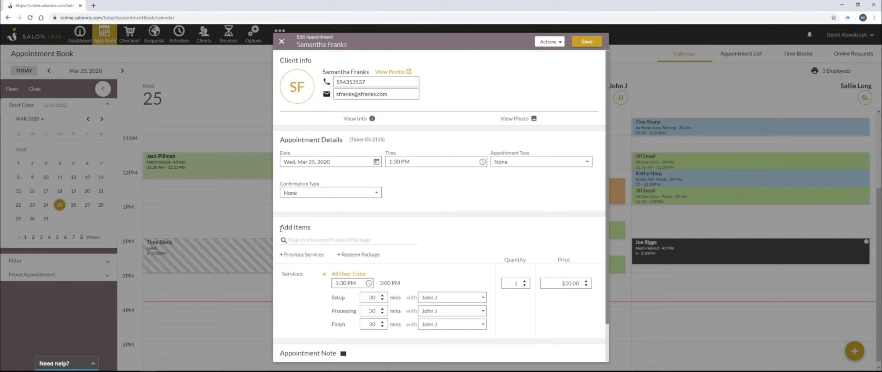
{"action": "left_click_drag", "start_coordinate": [281, 226], "coordinate": [329, 240]}
{"action": "left_click", "coordinate": [313, 228]}
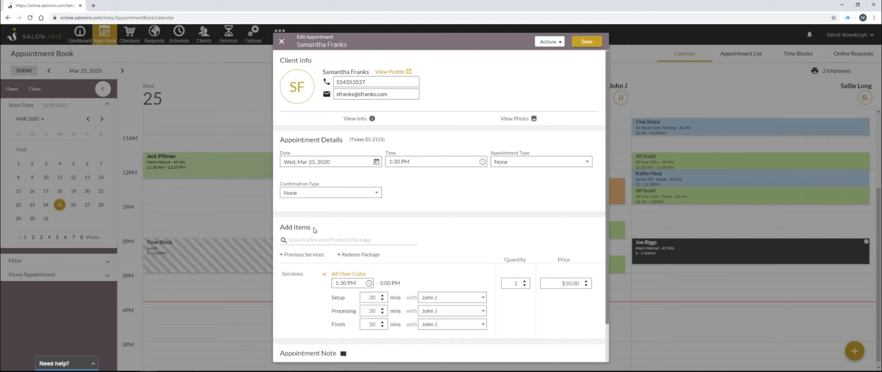
{"action": "left_click", "coordinate": [323, 276]}
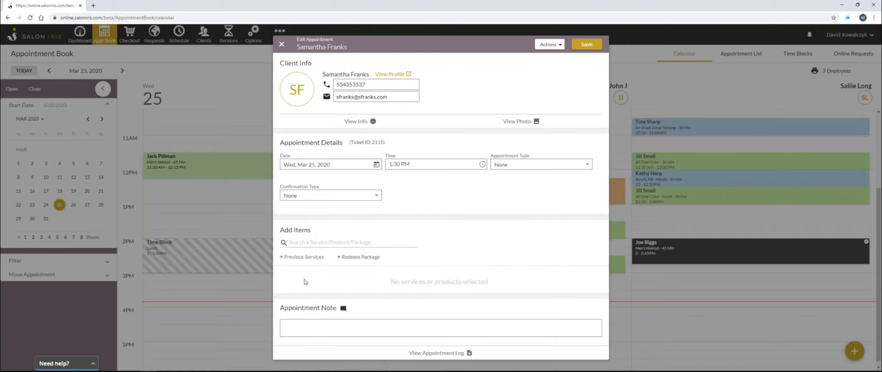
Add the Color and Haircut and Acrylic Fill - Hands services to the appointment and save it
{"action": "left_click", "coordinate": [313, 244]}
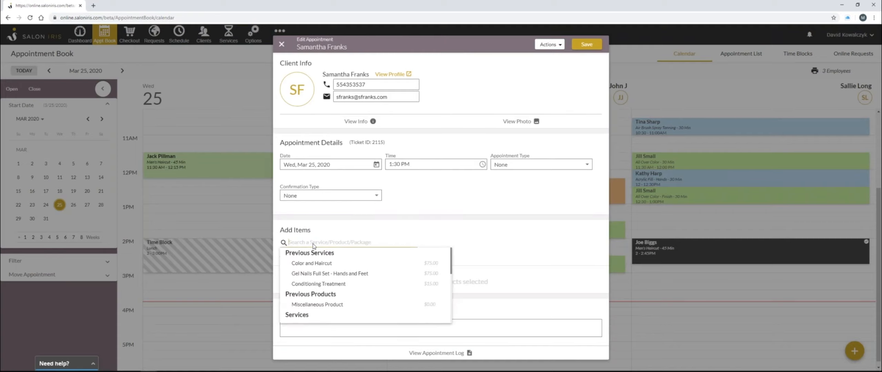
{"action": "left_click", "coordinate": [319, 264]}
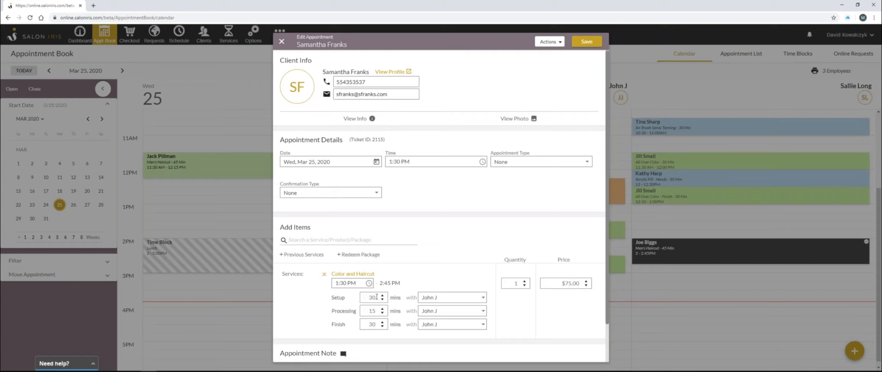
{"action": "left_click", "coordinate": [319, 241]}
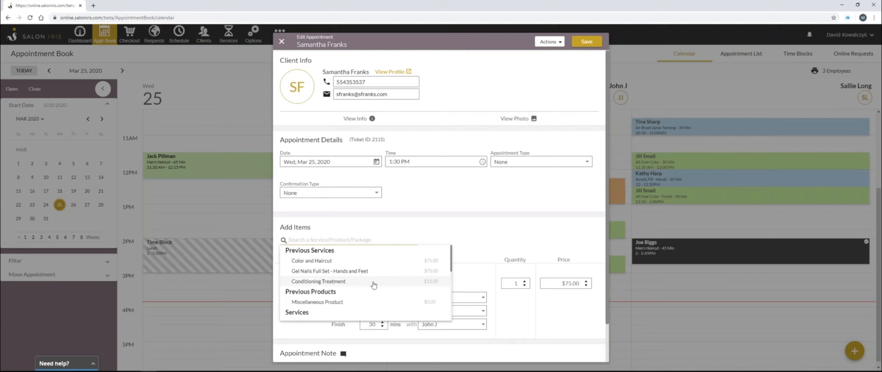
{"action": "scroll", "coordinate": [379, 286], "scroll_direction": "down", "scroll_amount": 1}
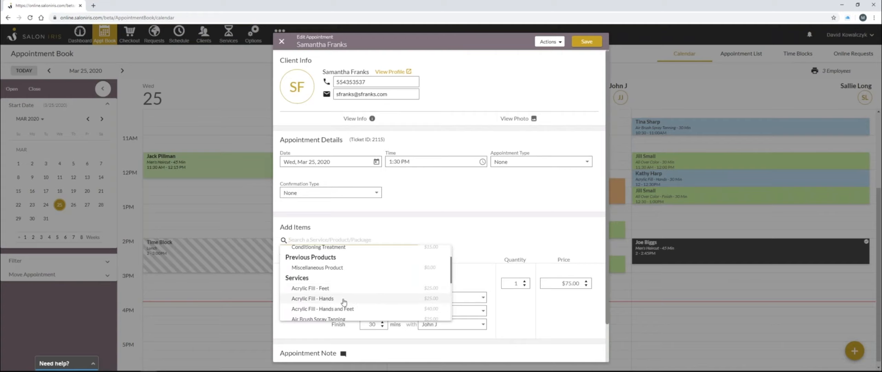
{"action": "scroll", "coordinate": [345, 301], "scroll_direction": "down", "scroll_amount": 1}
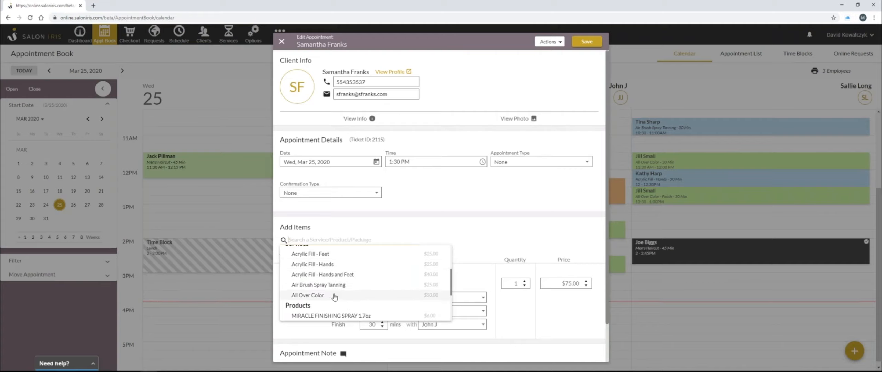
{"action": "left_click", "coordinate": [334, 268]}
{"action": "scroll", "coordinate": [360, 282], "scroll_direction": "down", "scroll_amount": 2}
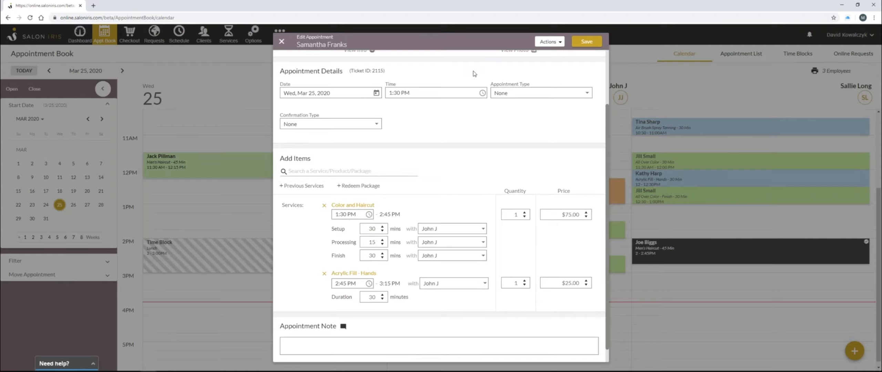
{"action": "left_click", "coordinate": [597, 43]}
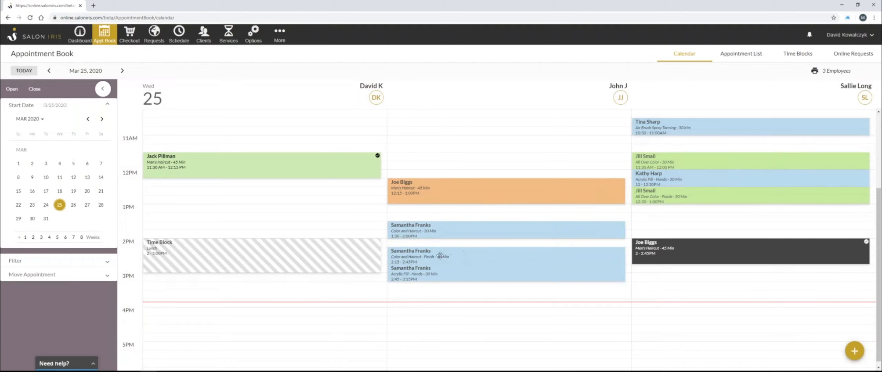
Open the updated appointment's summary, then close it
{"action": "left_click", "coordinate": [441, 253]}
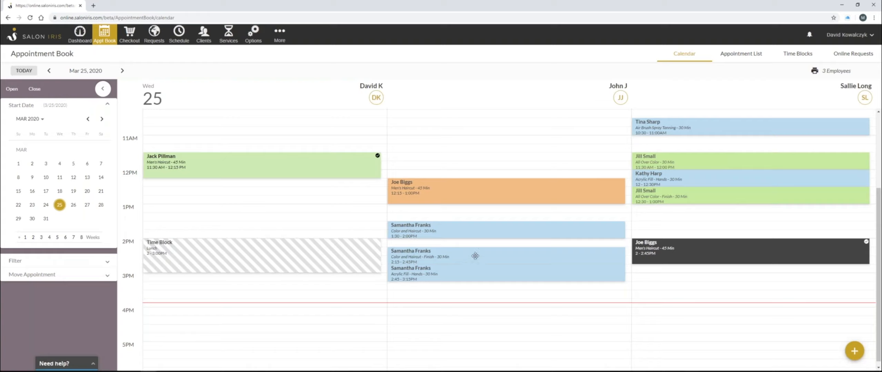
{"action": "left_click", "coordinate": [491, 261]}
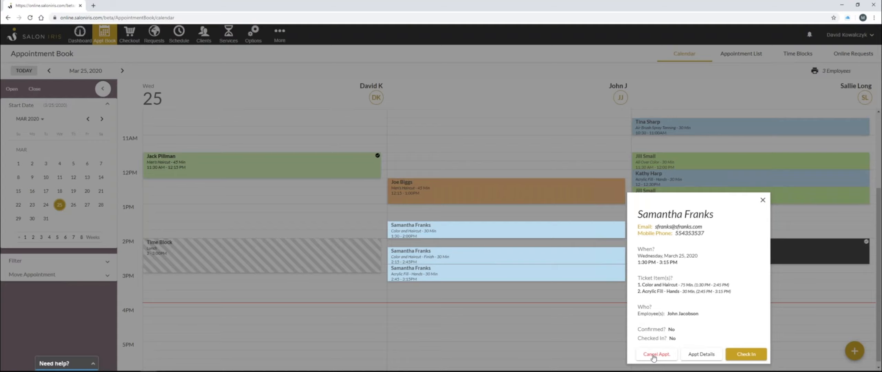
{"action": "left_click", "coordinate": [242, 184]}
Open the details of the checked-in 11:30 AM Men's Haircut appointment and cancel its check-in
{"action": "left_click", "coordinate": [242, 165]}
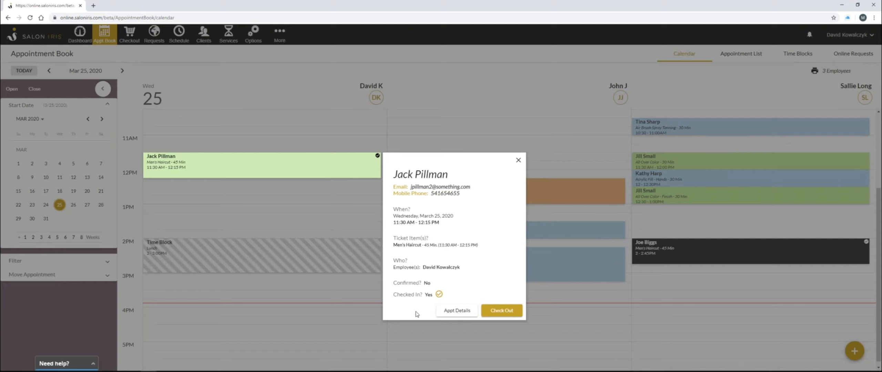
{"action": "left_click", "coordinate": [457, 311]}
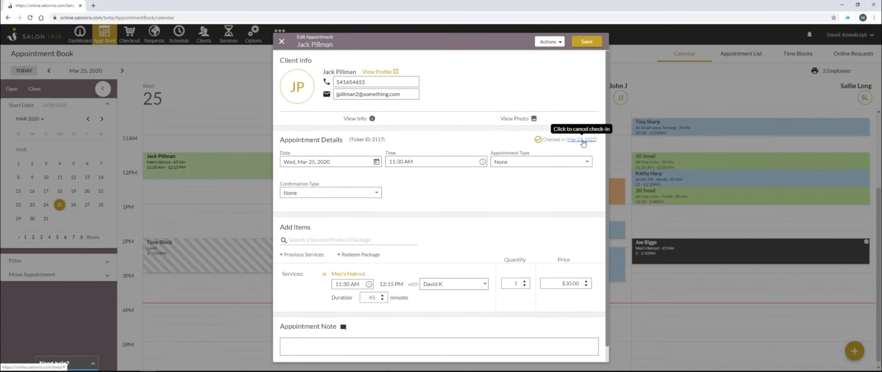
{"action": "left_click", "coordinate": [582, 140]}
{"action": "left_click", "coordinate": [493, 220]}
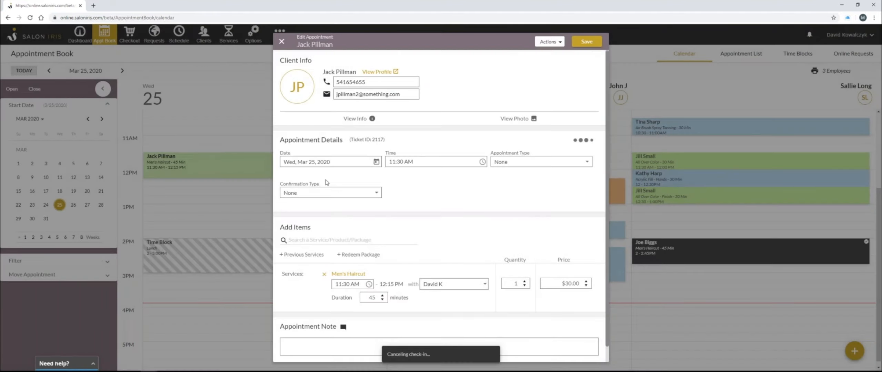
Cancel the appointment, marking it as a no-show with the reason "no show"
{"action": "left_click", "coordinate": [551, 41]}
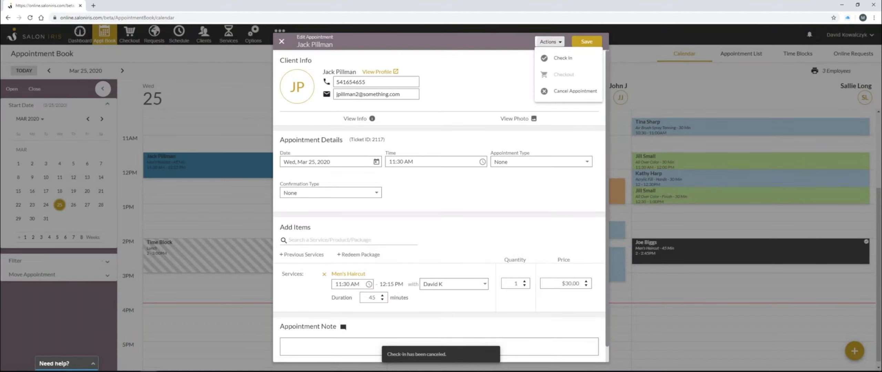
{"action": "left_click", "coordinate": [567, 92]}
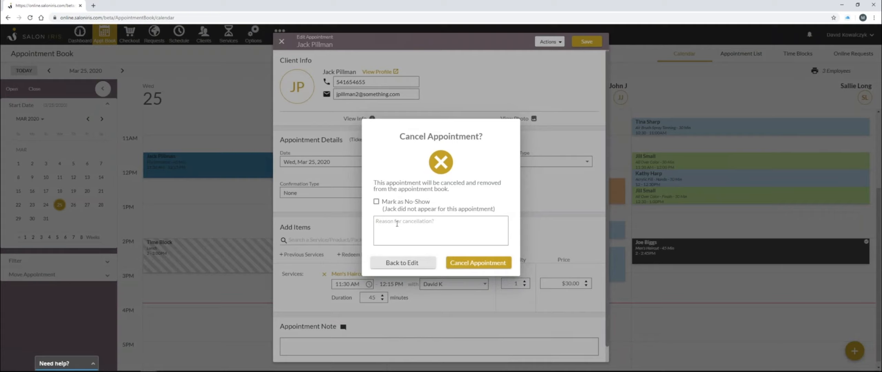
{"action": "left_click", "coordinate": [376, 202]}
{"action": "left_click", "coordinate": [393, 229]}
{"action": "type", "text": "no show"}
{"action": "left_click", "coordinate": [478, 265]}
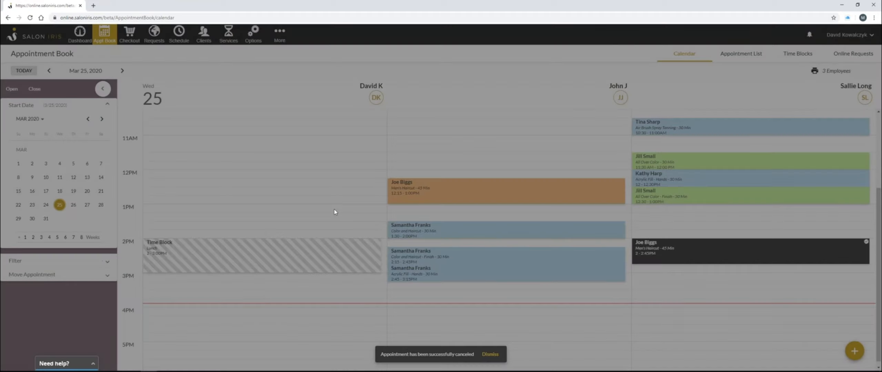